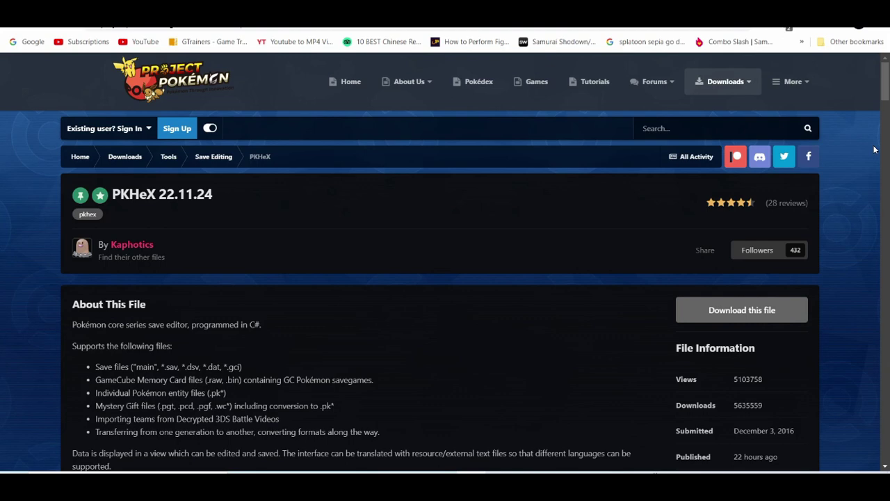
Step: Download the PKHeX 22.11.24 save editor from its Project Pokémon page
scroll(887, 101, down, 1)
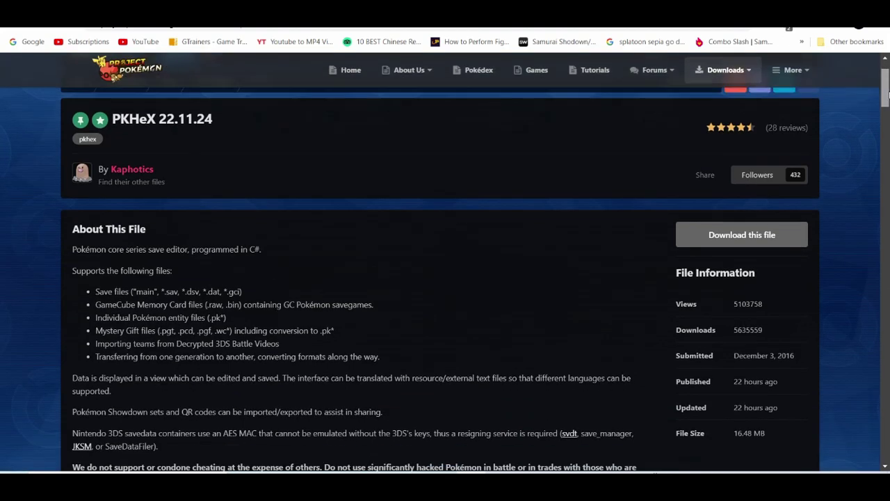
click(757, 238)
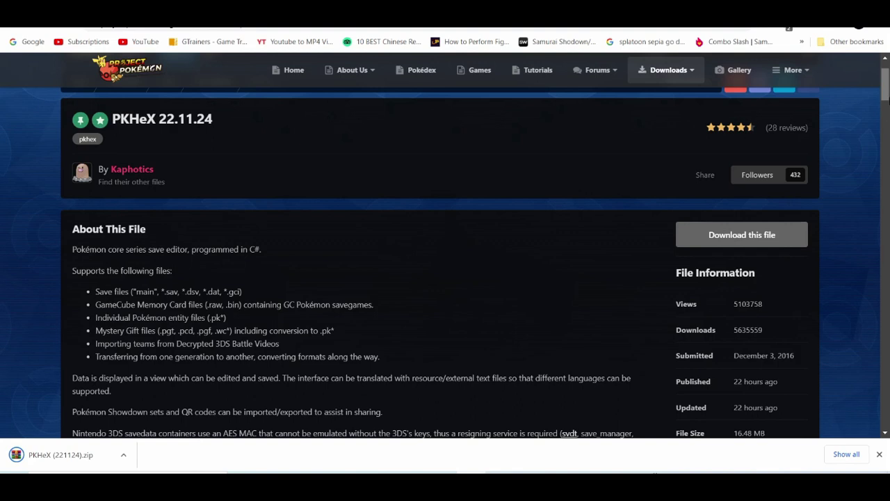
scroll(887, 126, down, 2)
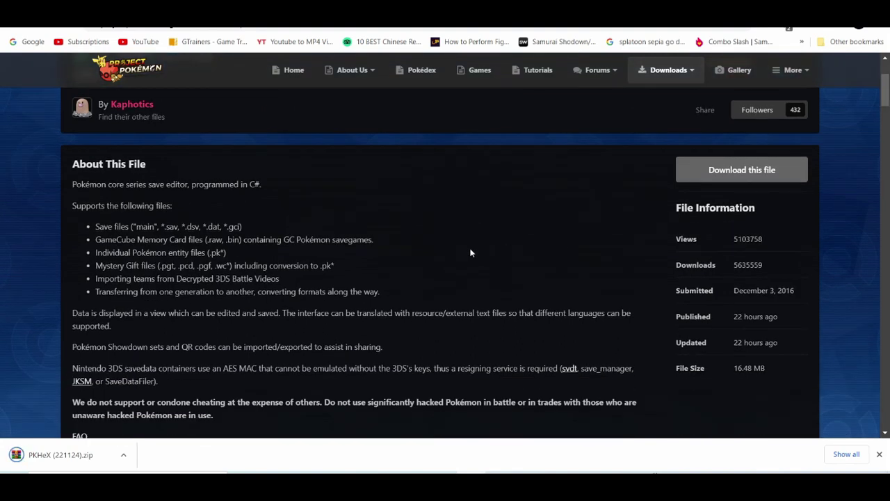
Step: Open the downloaded PKHeX (221124).zip archive in WinRAR, dismiss the license reminder and clear the browser out of the way
click(59, 457)
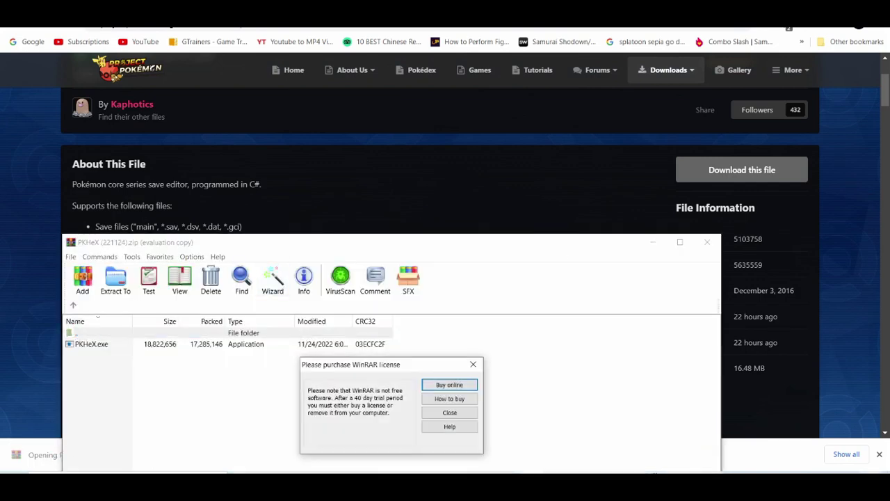
click(450, 413)
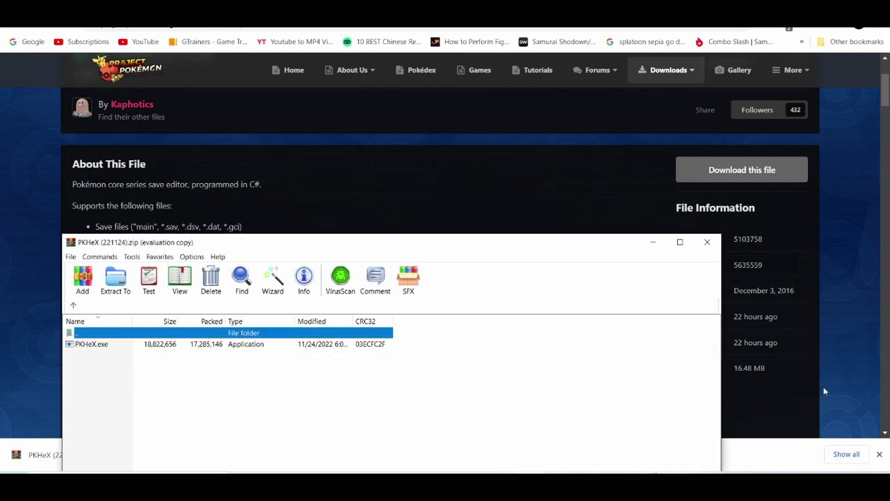
click(880, 455)
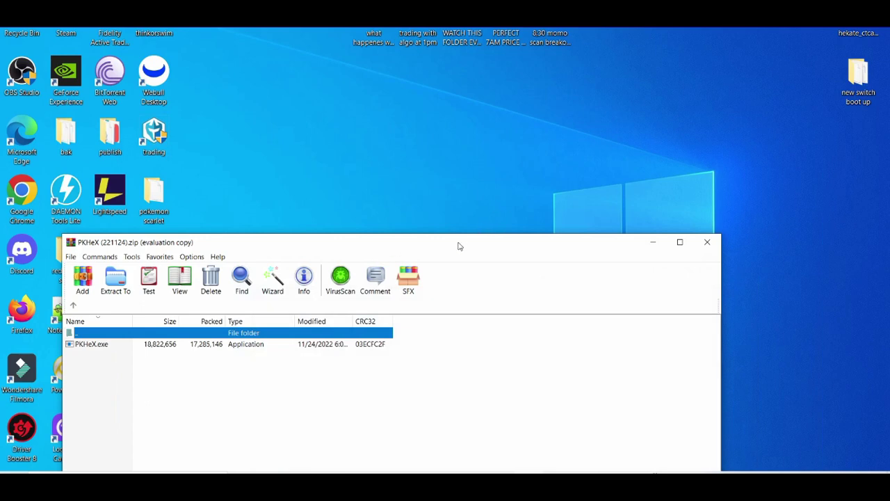
Step: Extract PKHeX.exe from the archive to the desktop and close the archive
drag(459, 245, 640, 92)
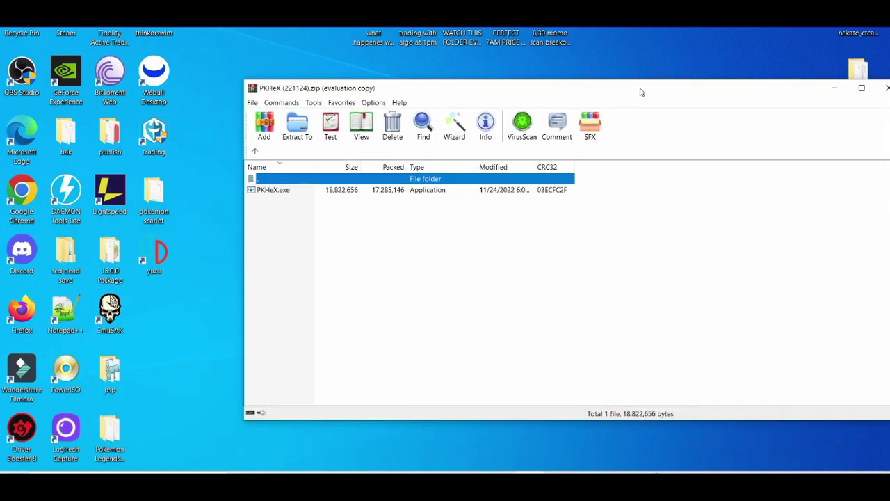
click(323, 191)
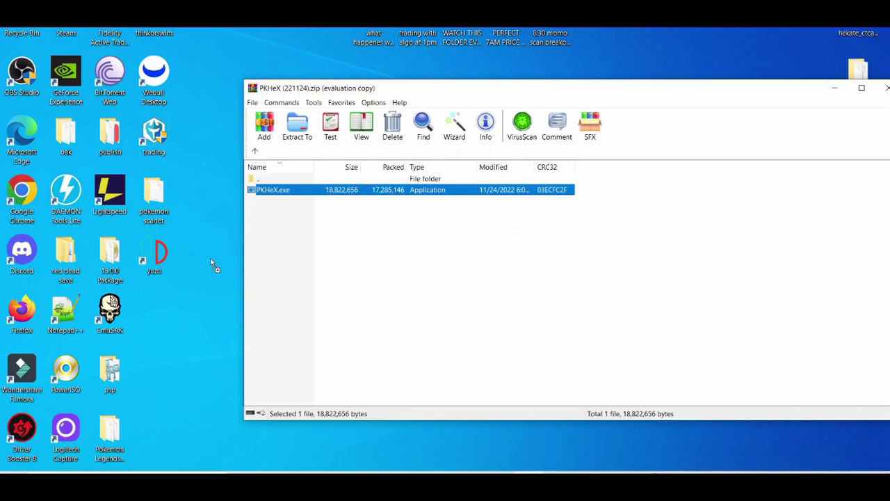
drag(165, 311, 153, 306)
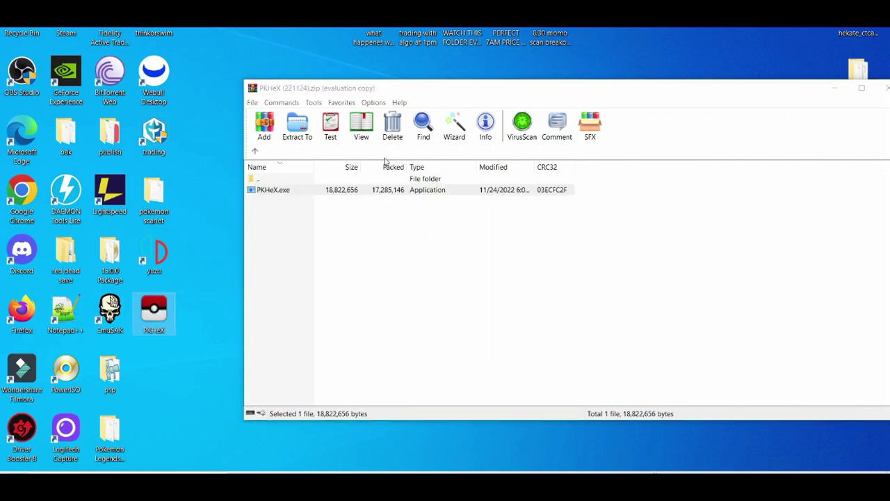
drag(554, 96, 466, 90)
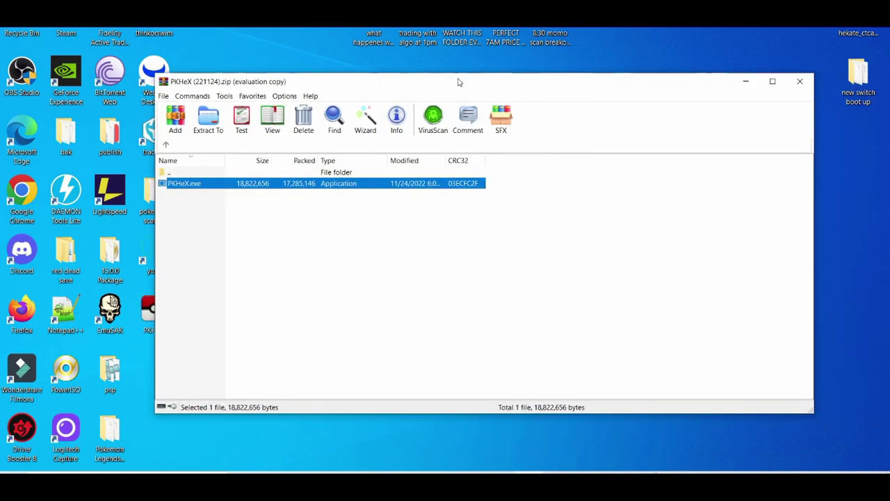
click(807, 82)
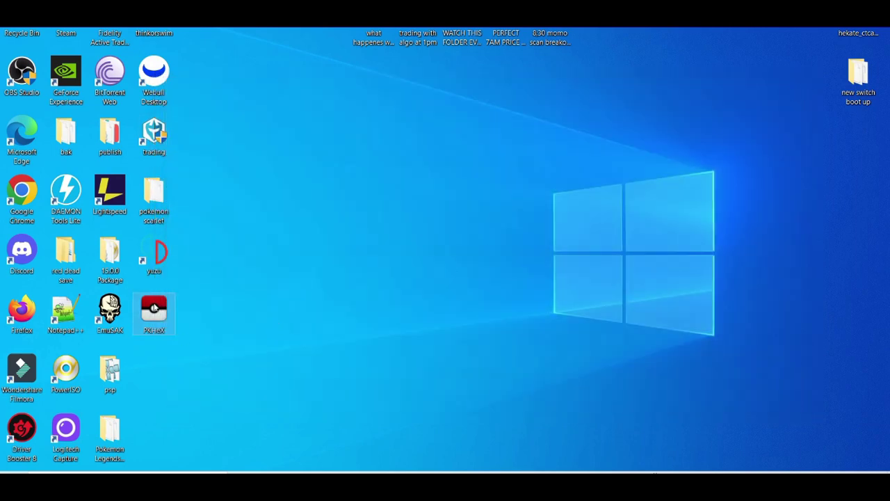
Step: Launch PKHeX and the yuzu emulator from the desktop and arrange their windows so both are accessible
double_click(162, 315)
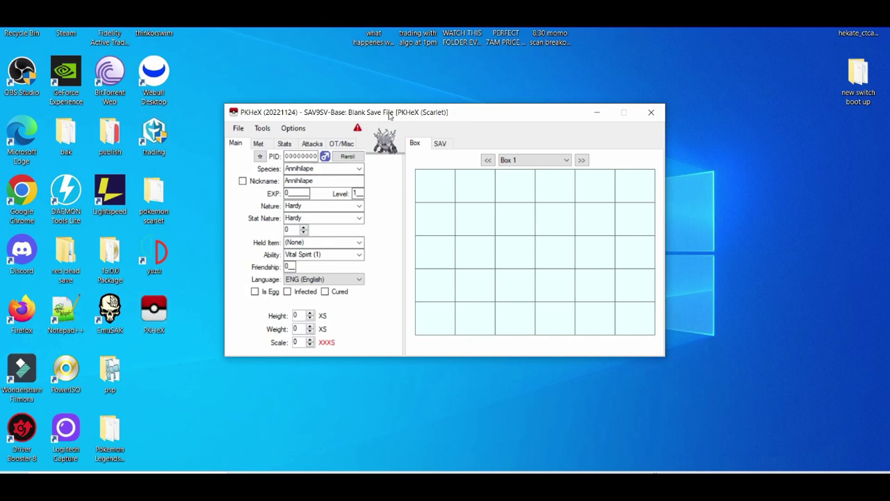
drag(391, 116, 459, 82)
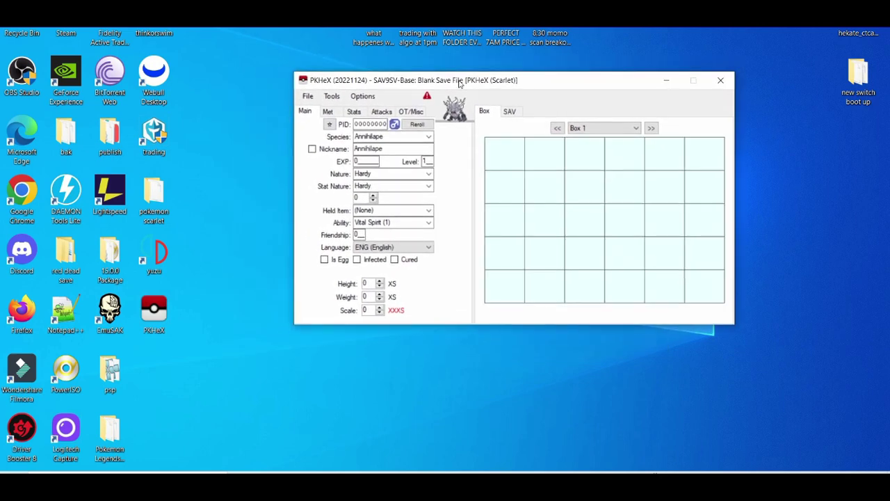
double_click(164, 259)
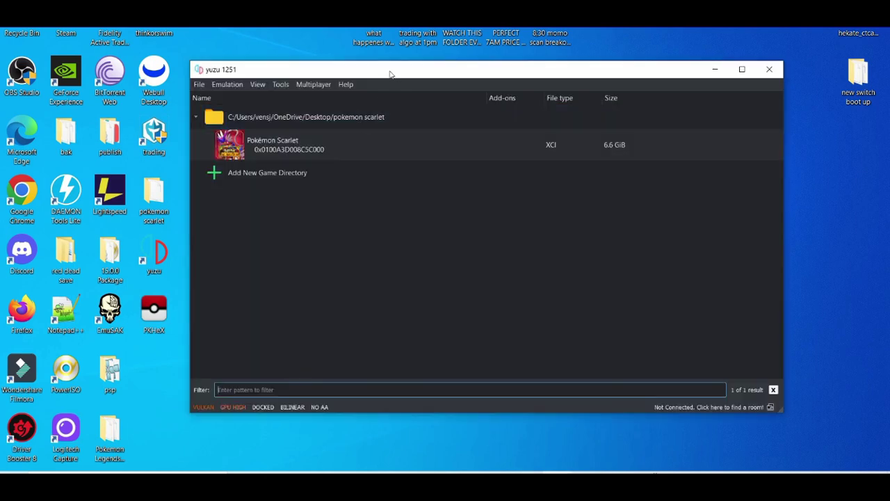
drag(392, 75, 253, 62)
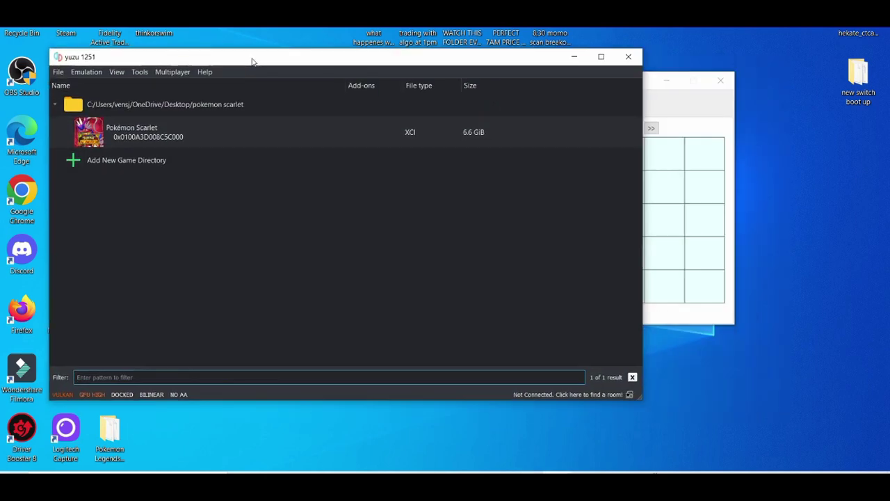
click(697, 109)
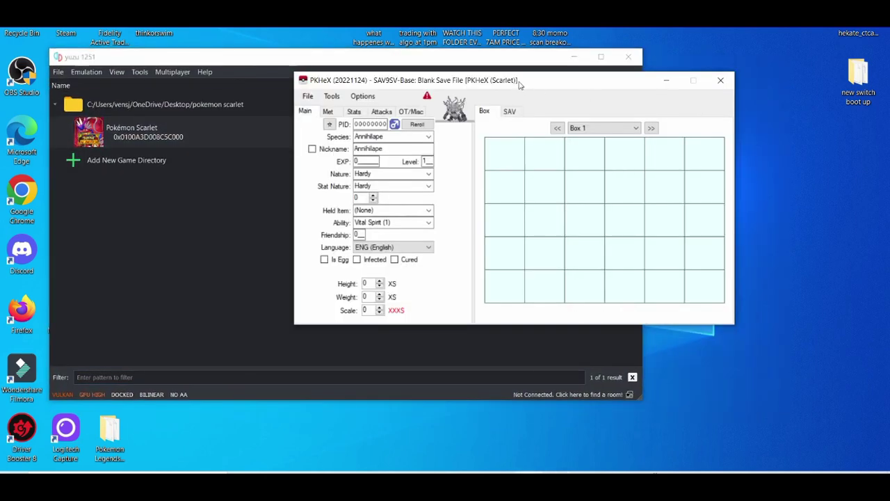
drag(518, 82, 720, 103)
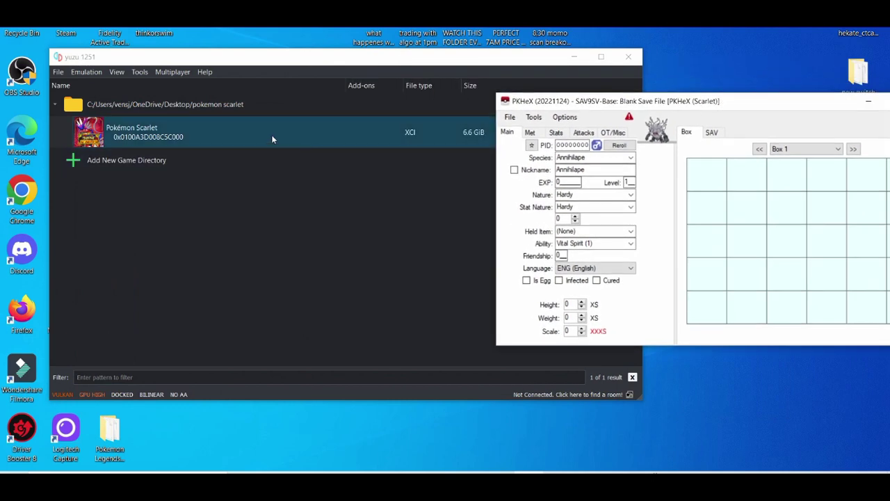
Step: Open Pokémon Scarlet's save data location from yuzu and load its main save file into PKHeX, leaving only PKHeX open on the desktop
right_click(273, 139)
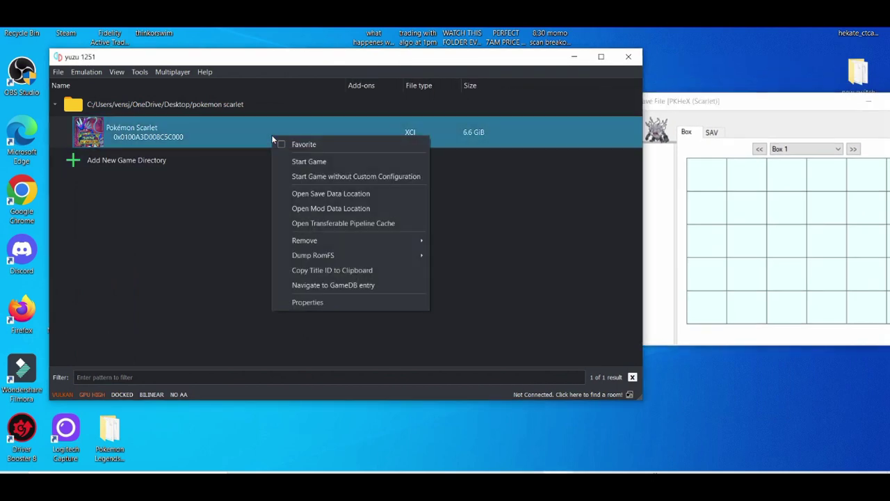
click(299, 195)
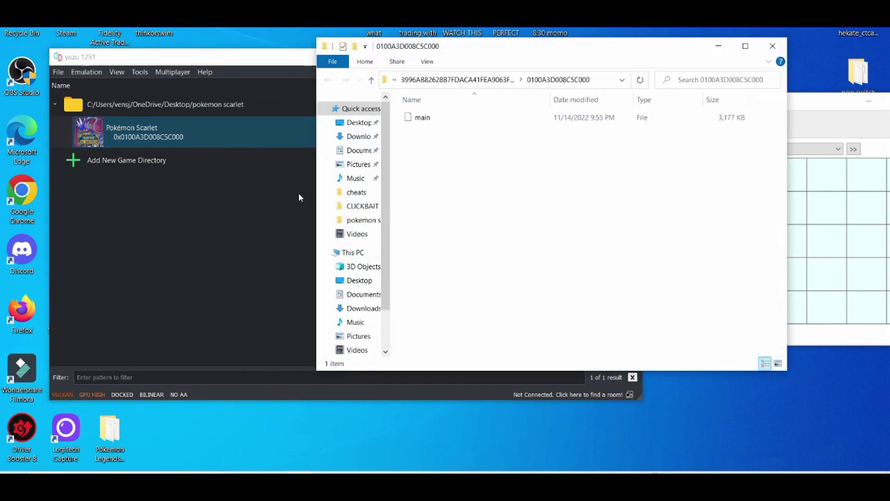
drag(427, 54, 122, 87)
click(175, 153)
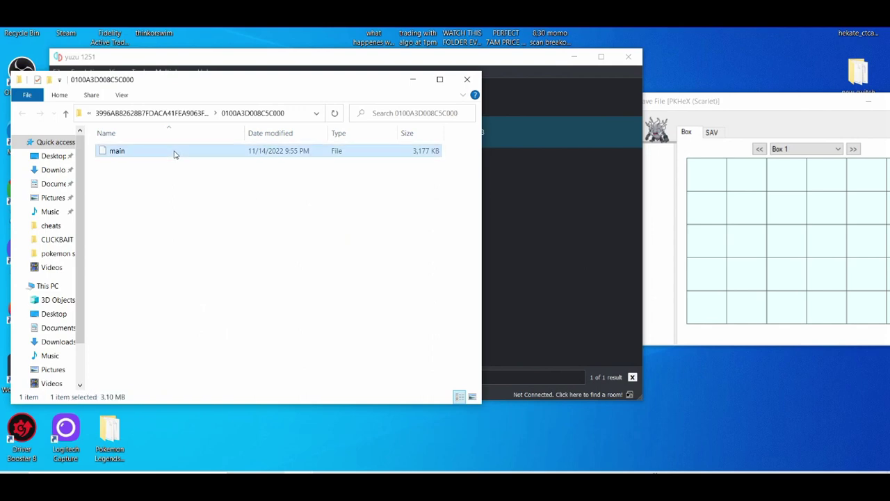
drag(175, 155, 699, 222)
click(466, 80)
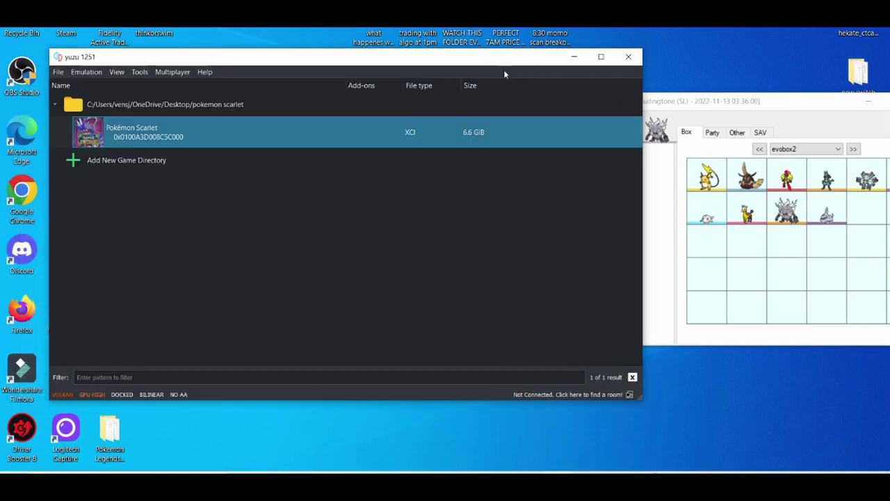
click(574, 57)
drag(639, 106, 363, 96)
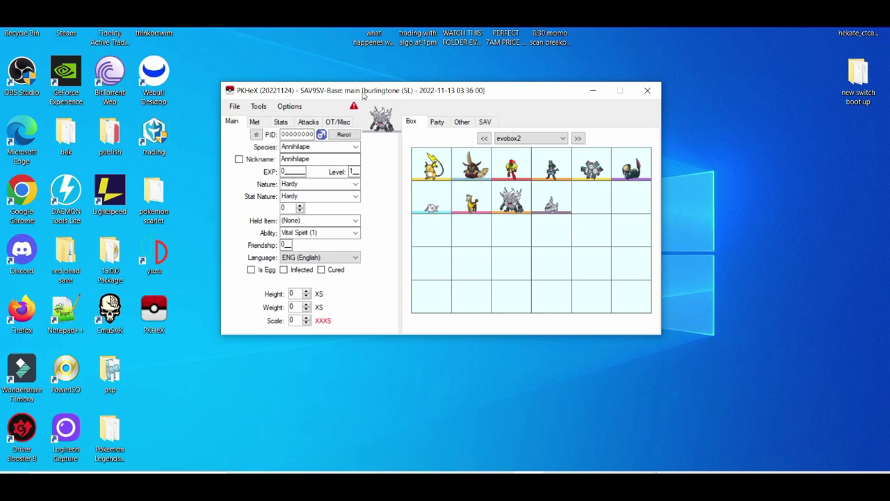
Step: Set the Pokémon's species to Diancie and its level to 100
double_click(318, 147)
key(BackSpace)
text(d)
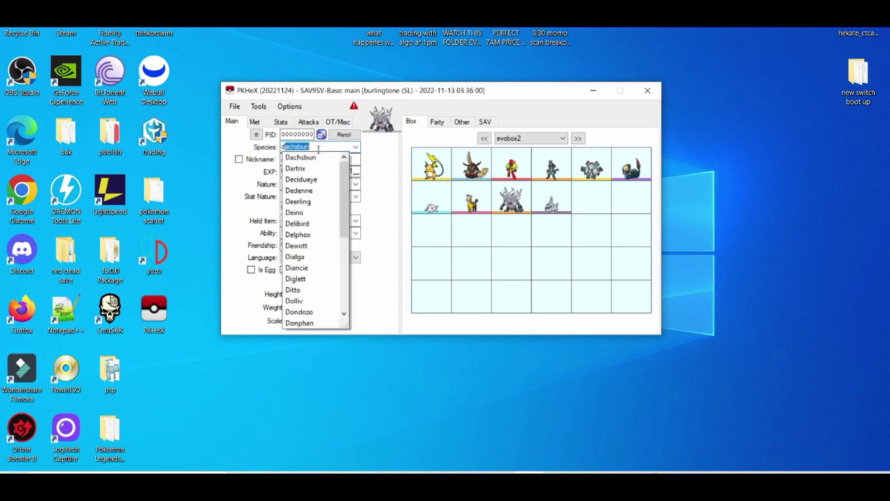
text(ialga)
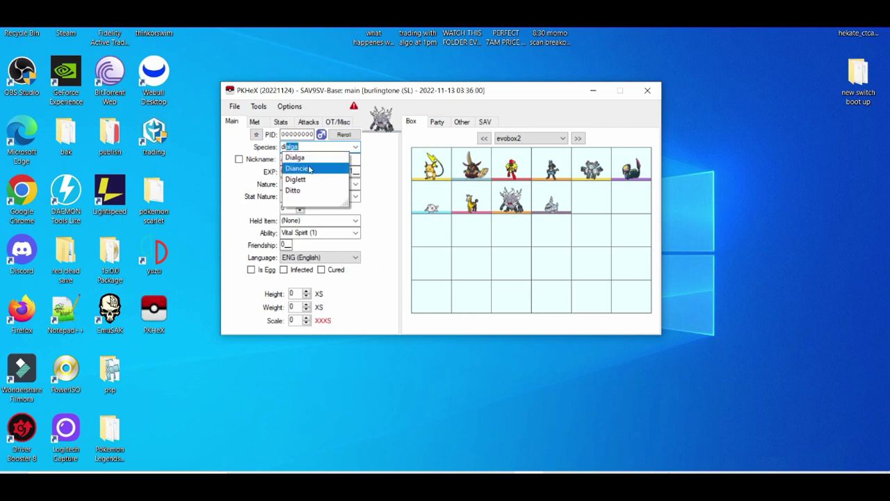
click(311, 169)
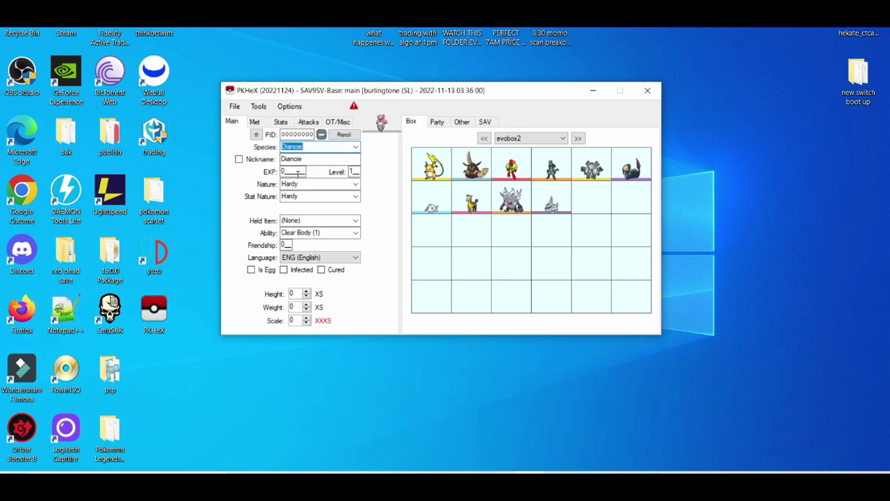
click(355, 172)
text(00)
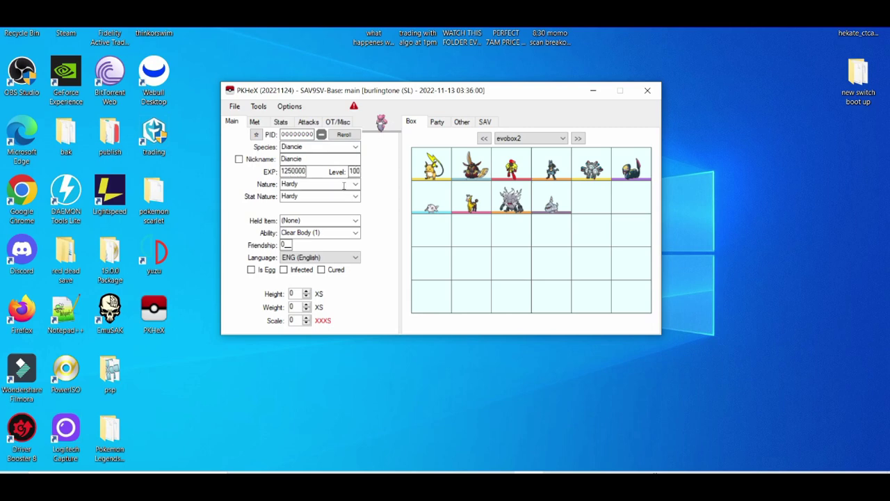
Step: Set both the Stat Nature and the Nature of the Diancie to Naughty
click(356, 198)
click(357, 198)
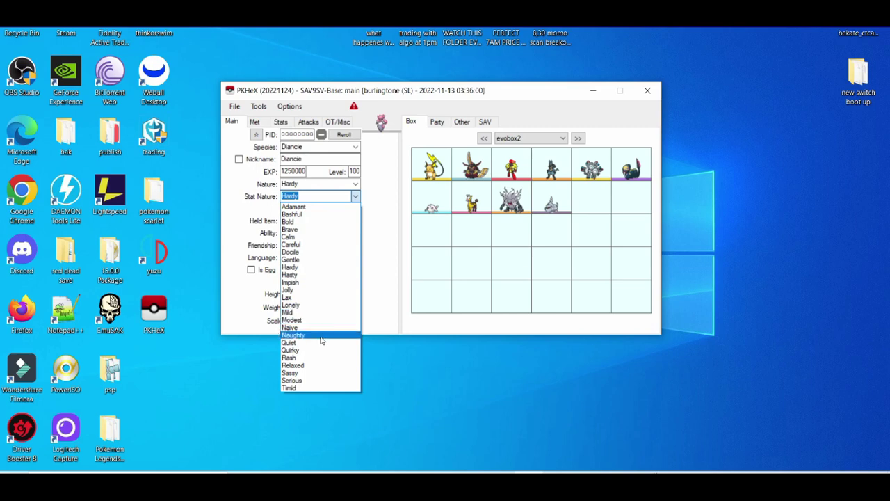
click(321, 338)
click(355, 185)
click(355, 185)
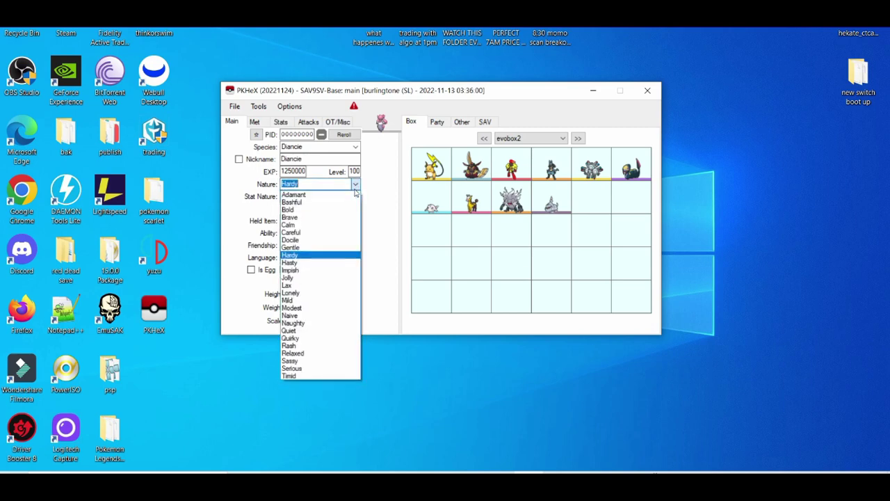
click(304, 324)
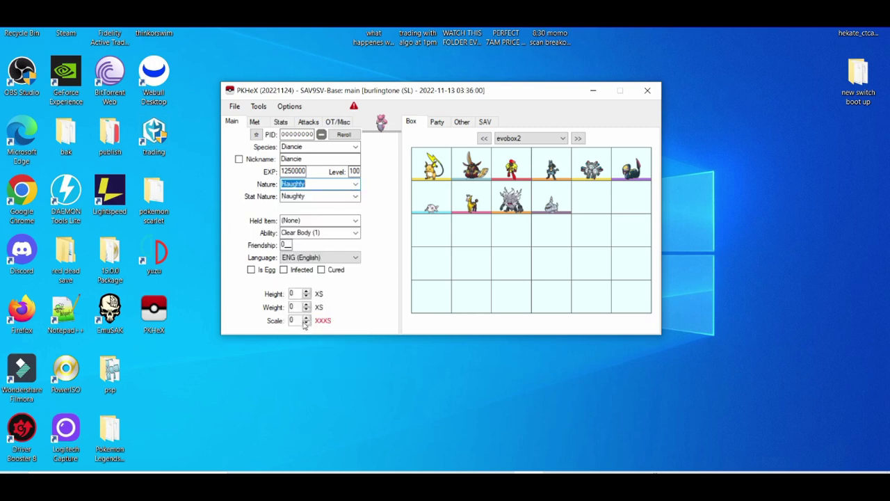
Step: Leave the held item as (None), set the Diancie's friendship to 255 and make it shiny
click(355, 221)
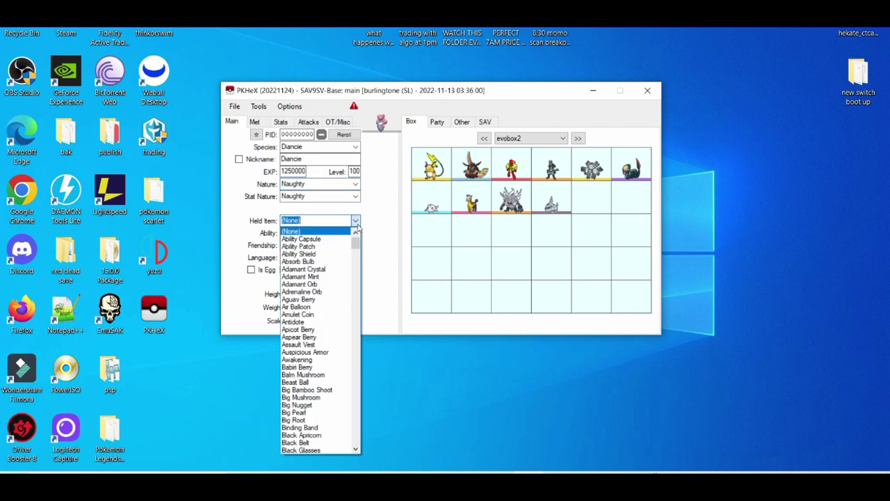
click(380, 221)
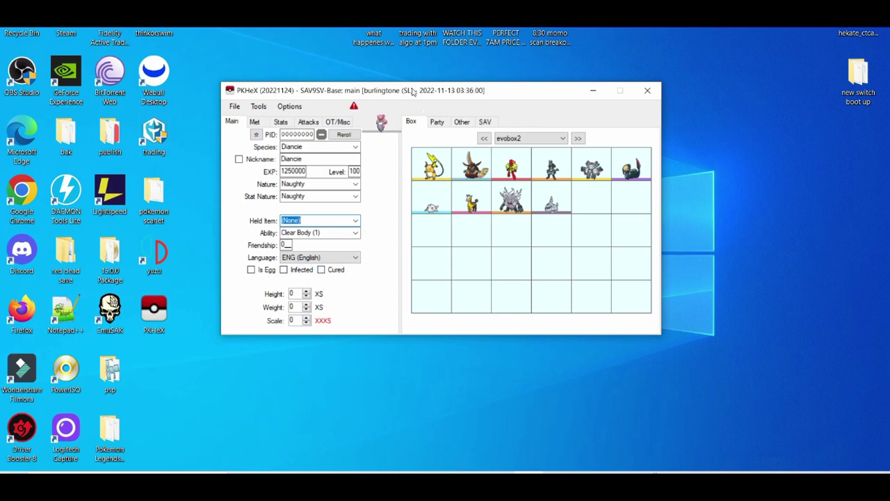
drag(412, 92, 433, 89)
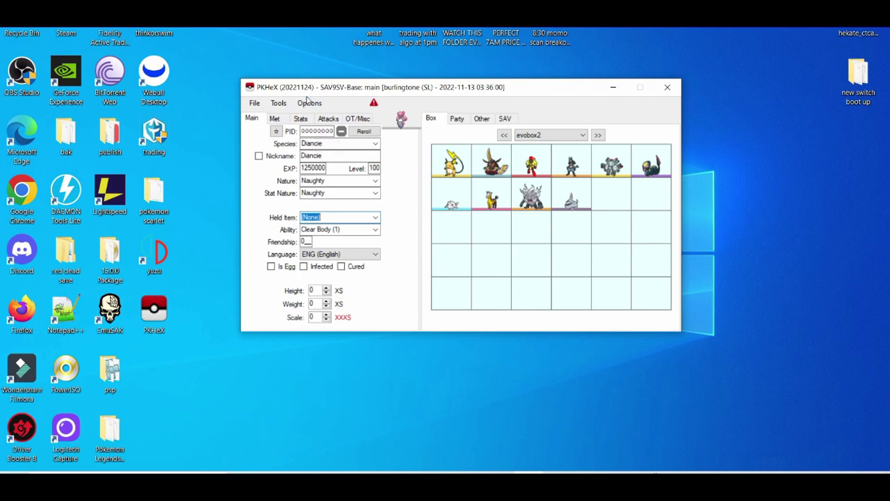
click(306, 241)
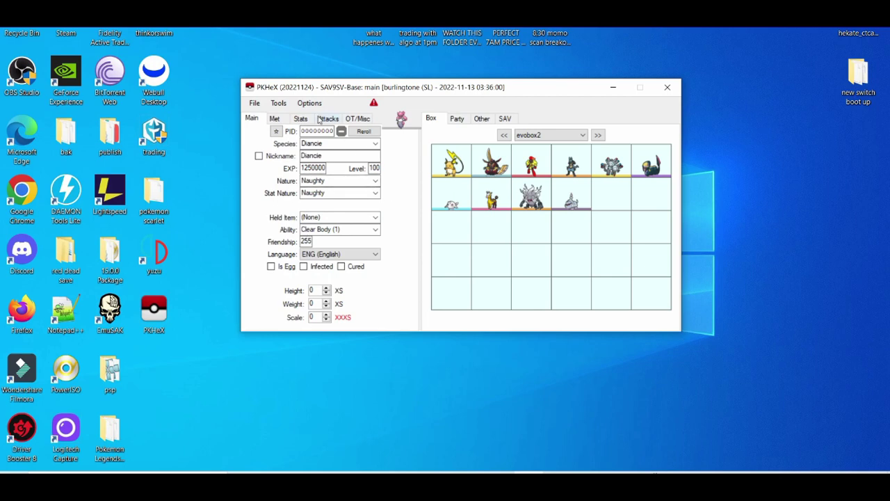
click(276, 132)
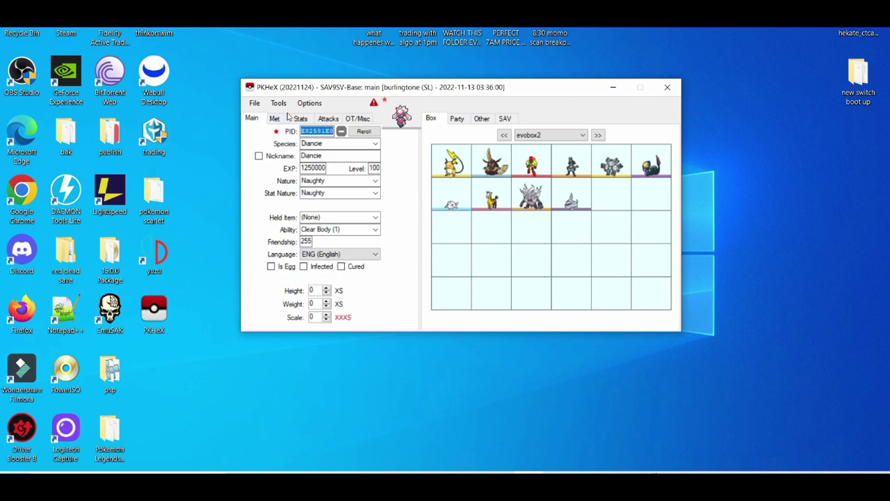
Step: Set the ball in the Diancie's met data to Master Ball
click(285, 119)
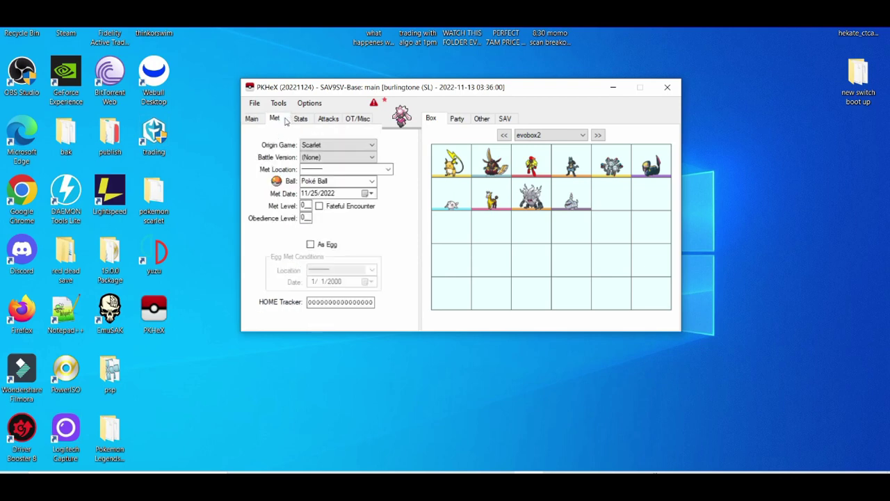
click(336, 180)
key(BackSpace)
text(master Ball)
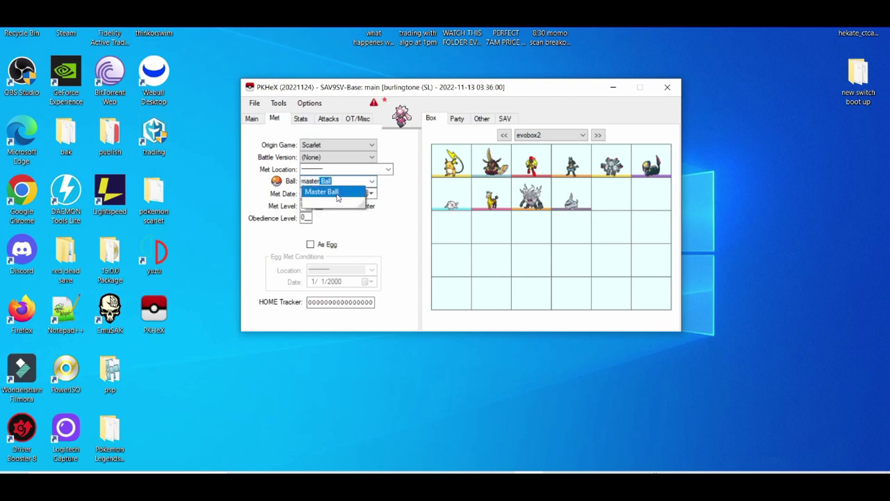
click(338, 195)
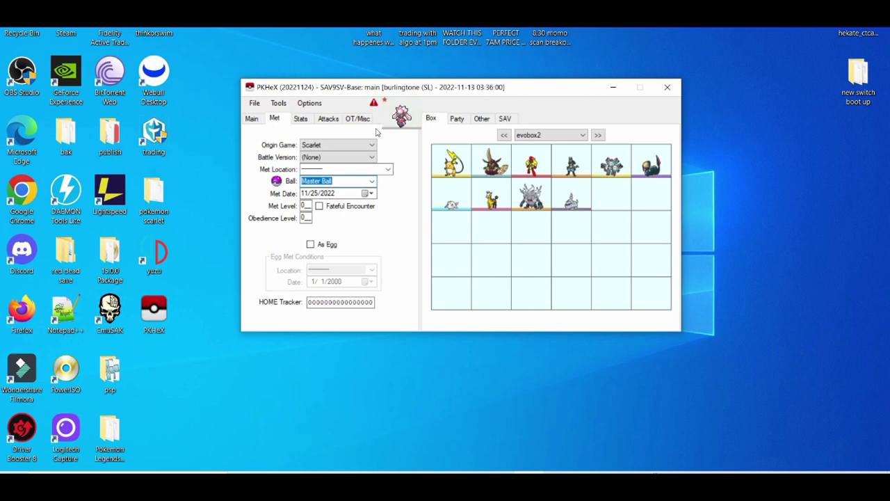
Step: Randomize the Diancie's IVs and EVs twice
click(300, 120)
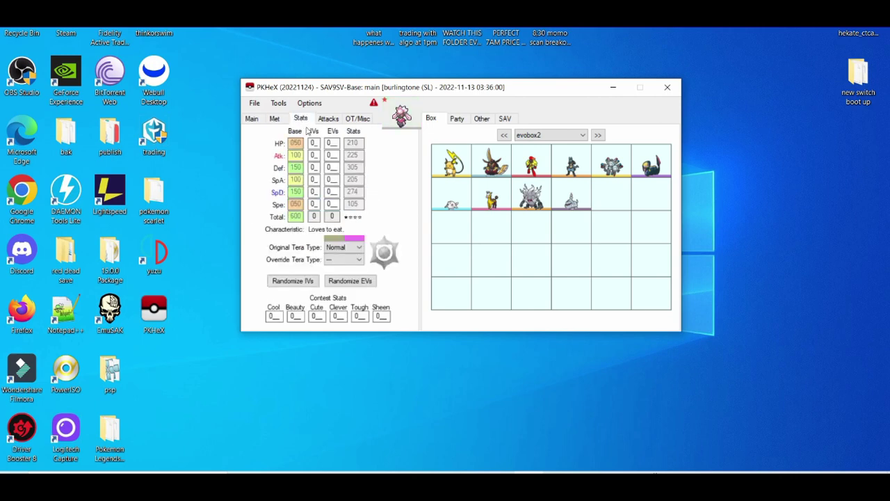
click(288, 285)
click(340, 279)
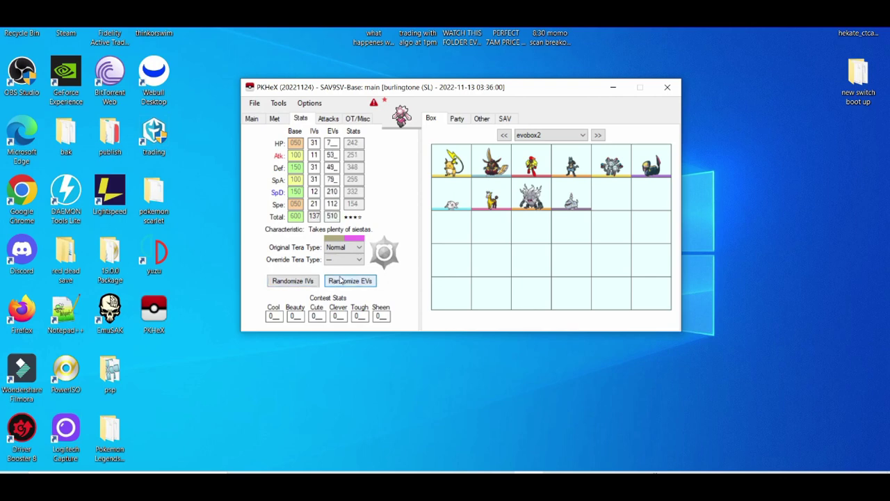
click(305, 284)
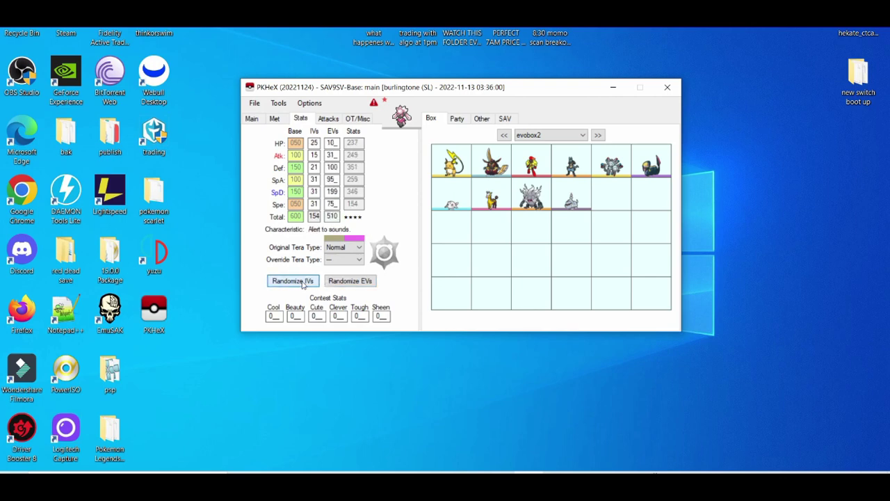
click(343, 285)
Step: Set the Diancie's Original Tera Type to Fairy and leave the Override Tera Type blank
click(360, 248)
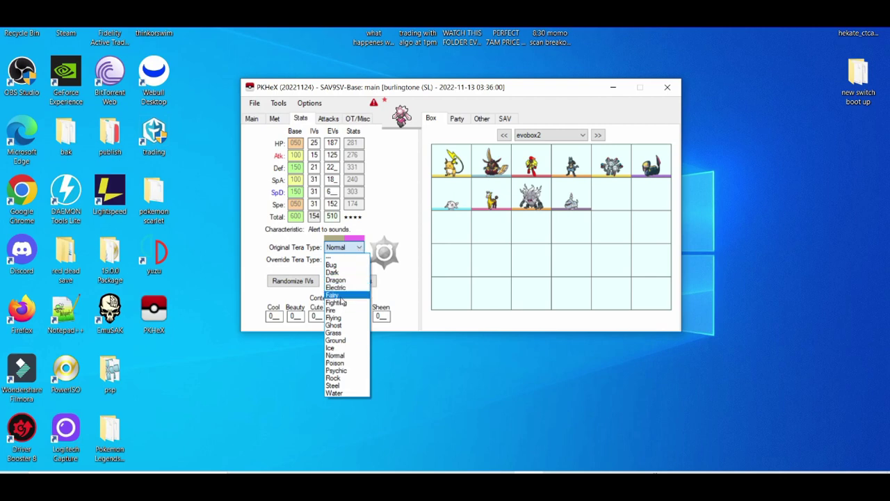
click(334, 296)
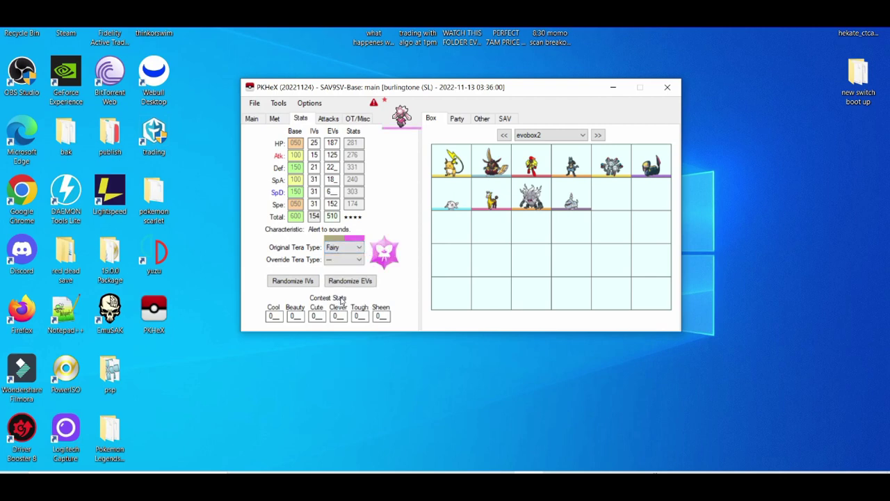
click(356, 261)
click(356, 267)
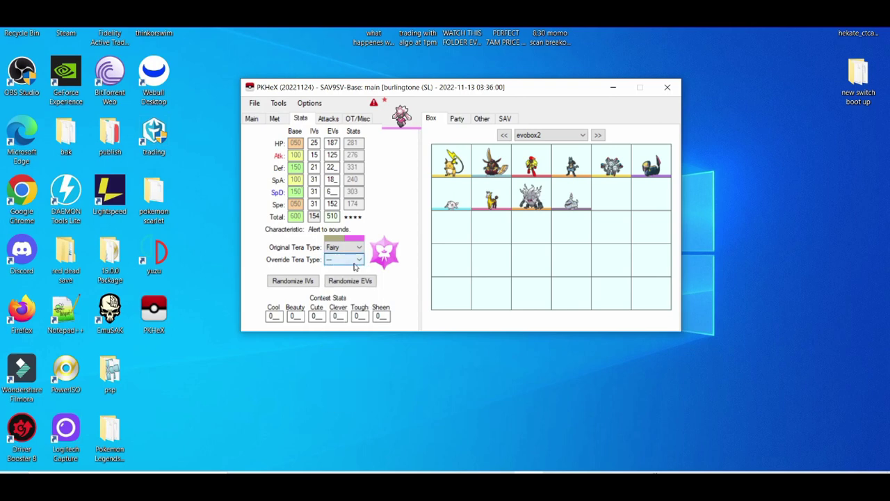
Step: Apply the suggested current moves Ancient Power, Moonblast, Stone Edge and Sunny Day to the Diancie
click(334, 123)
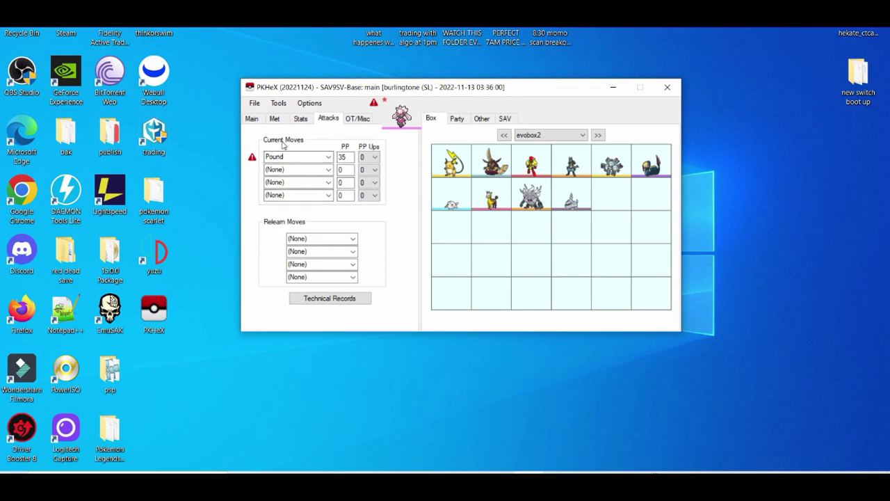
click(283, 141)
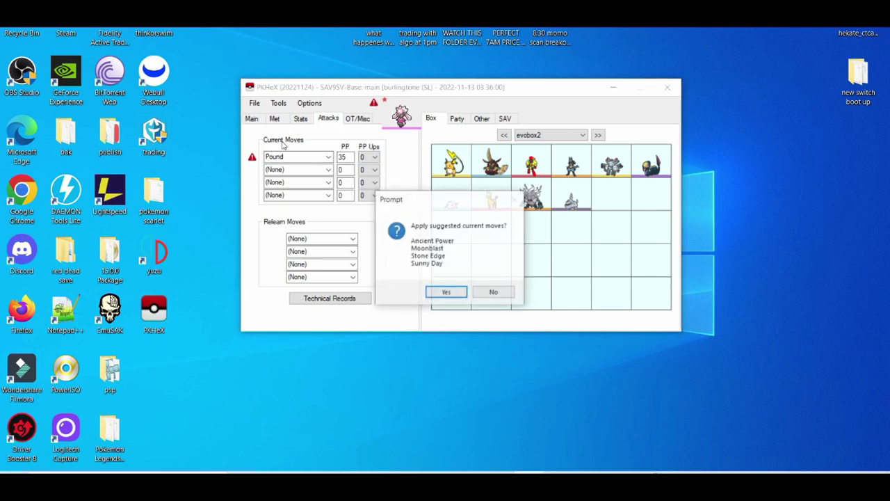
click(447, 293)
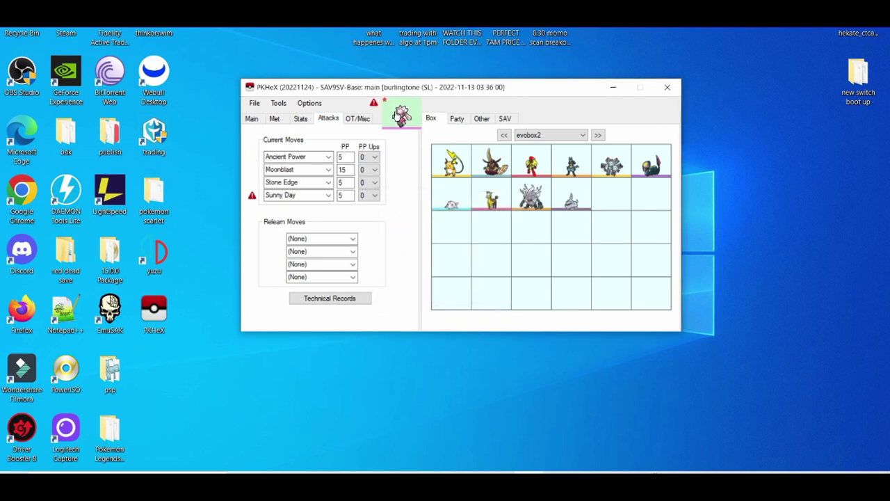
Step: Change the Diancie's fourth current move to Take Down and then to Rain Dance
click(327, 196)
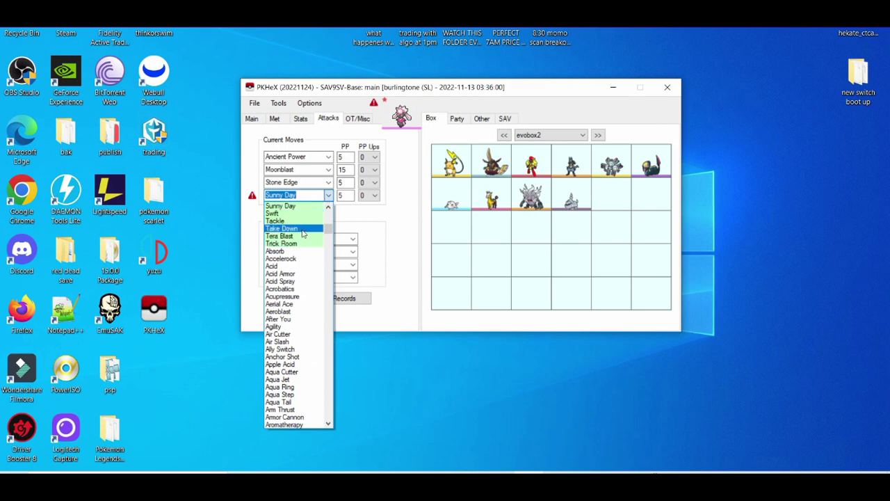
click(302, 230)
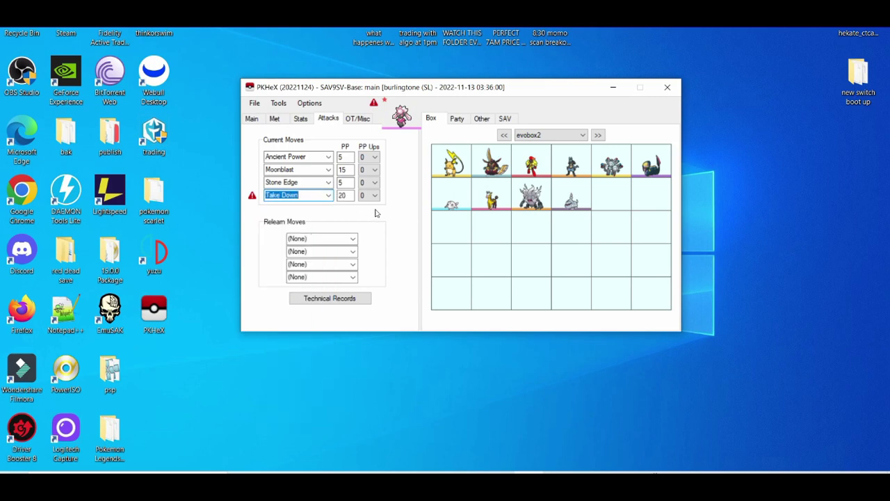
click(328, 195)
scroll(328, 231, up, 6)
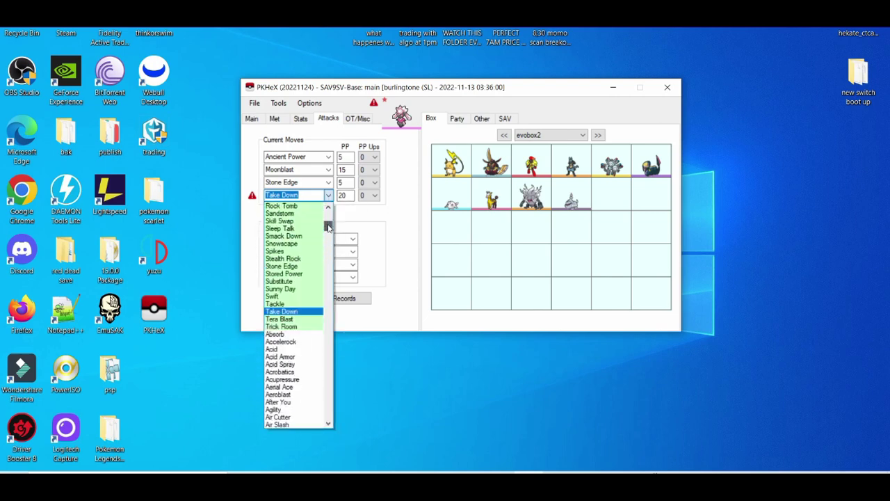
click(298, 205)
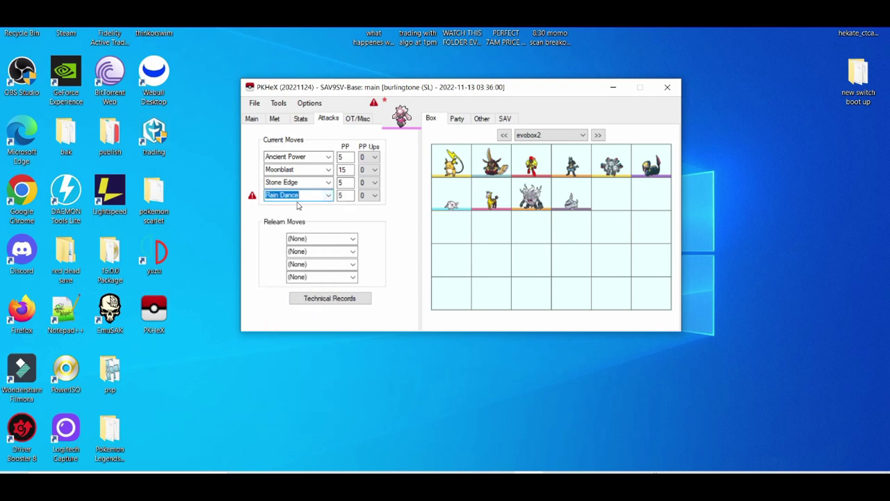
Step: Regenerate and apply the suggested current moves until they are Rock Polish, Tackle, Smack Down and Stealth Rock
click(297, 143)
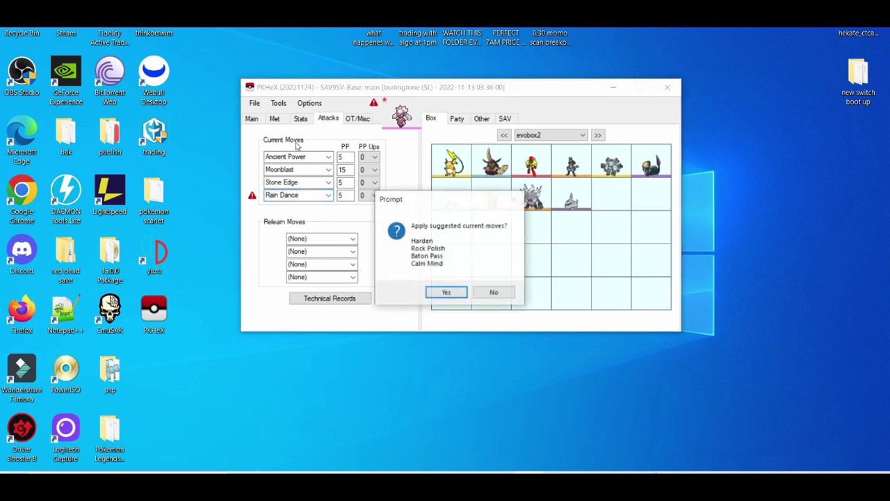
click(451, 295)
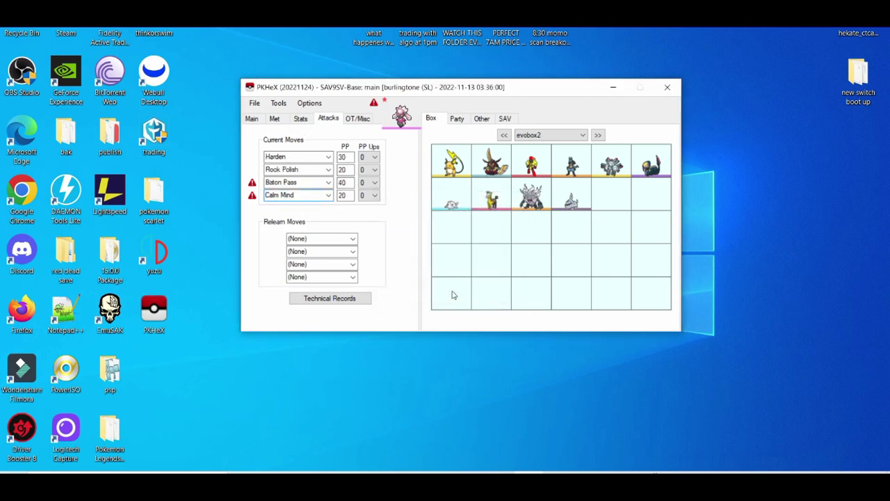
click(306, 139)
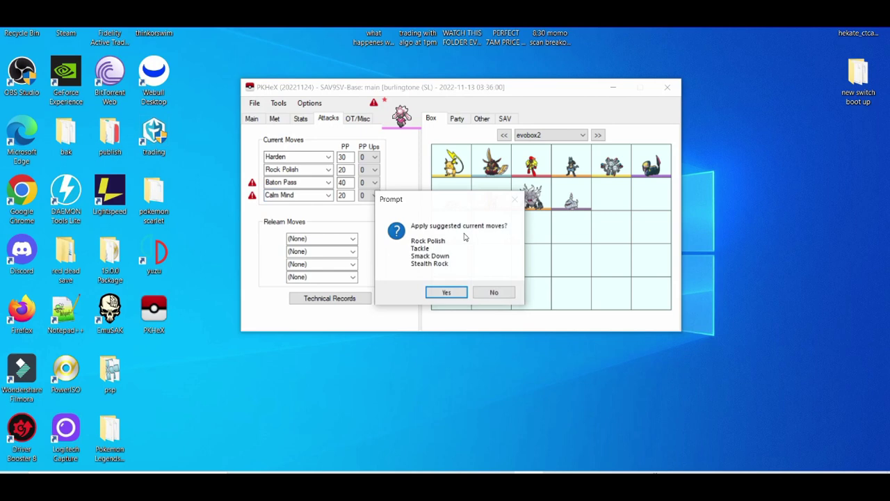
click(449, 291)
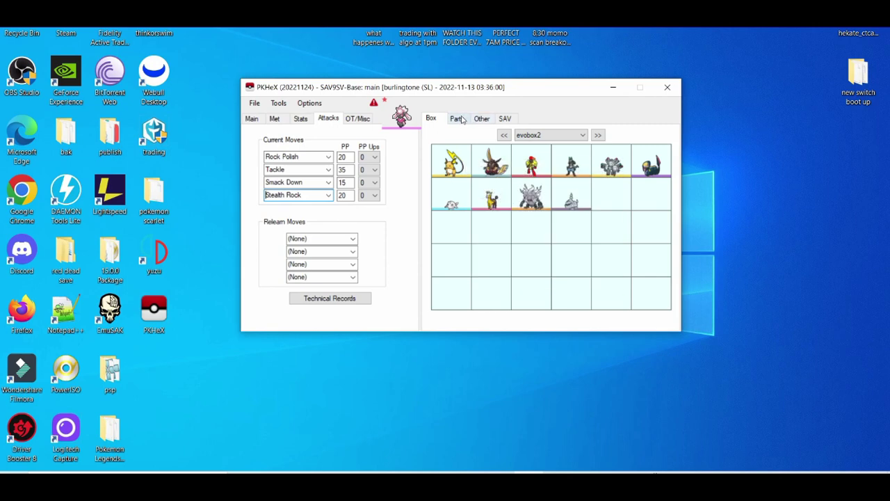
click(359, 118)
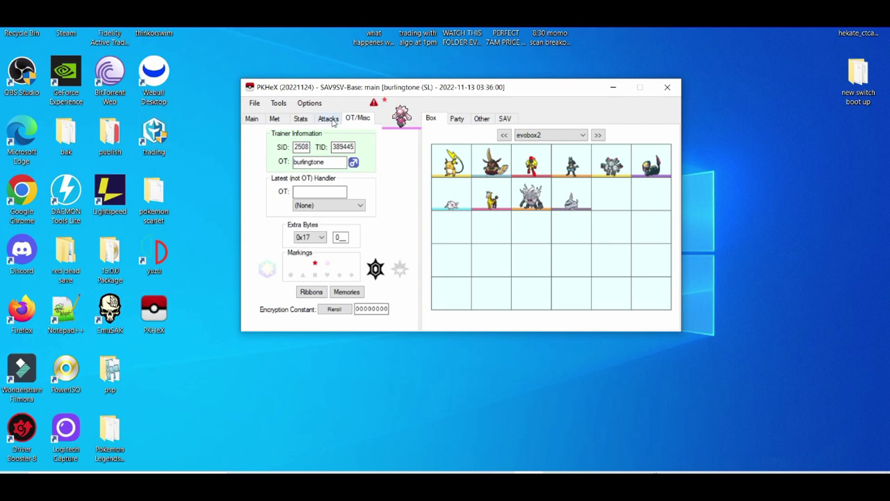
click(333, 120)
click(301, 121)
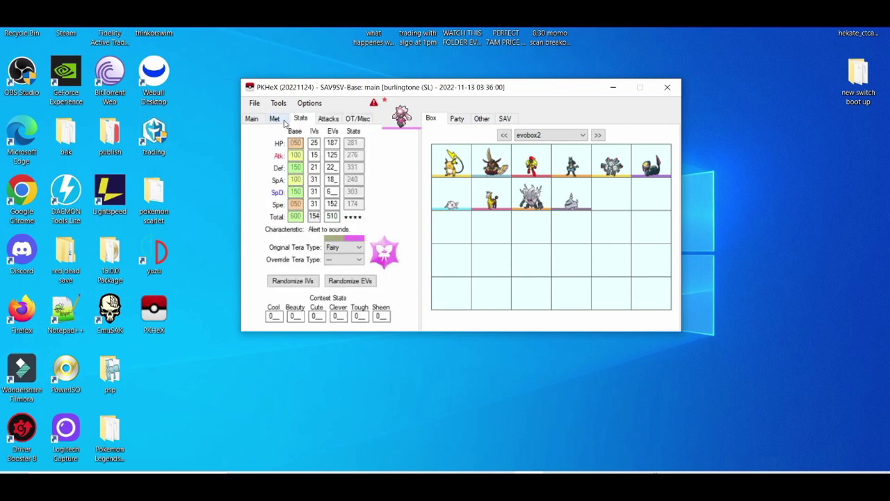
click(282, 123)
click(259, 124)
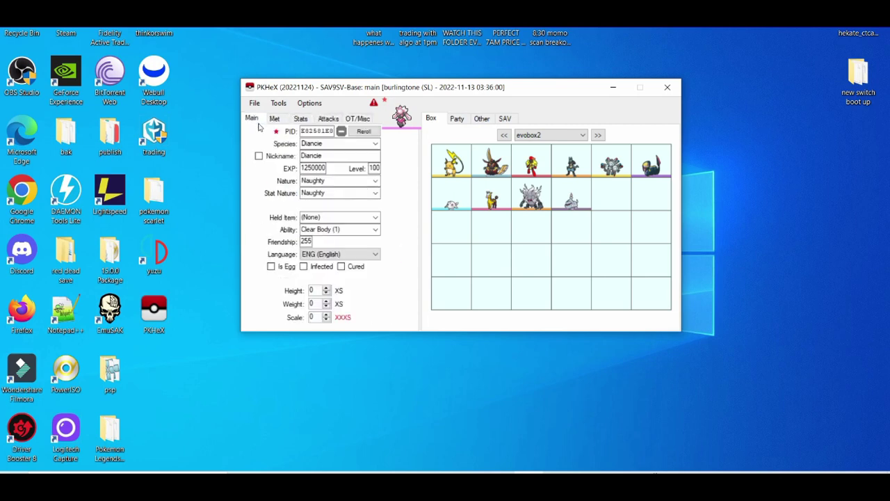
Step: Move Gallade from the party to the first empty slot of evobox2 and place the edited Diancie in the vacated party slot
click(456, 120)
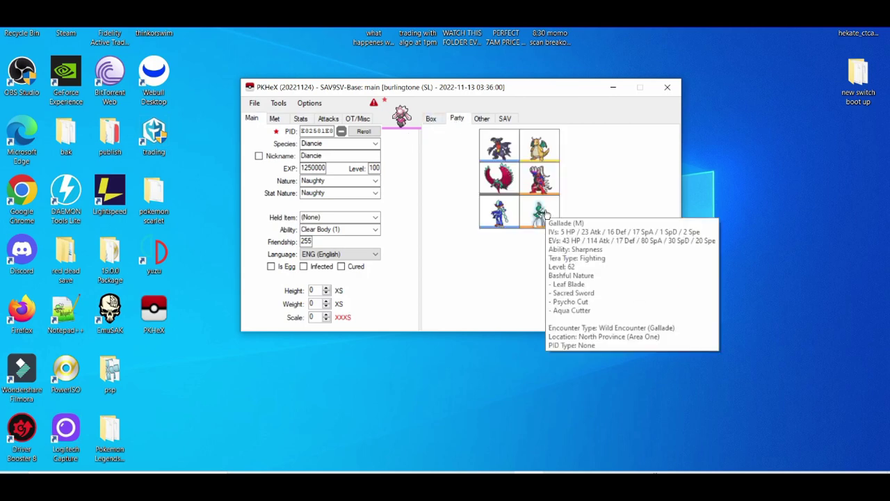
drag(540, 212, 605, 202)
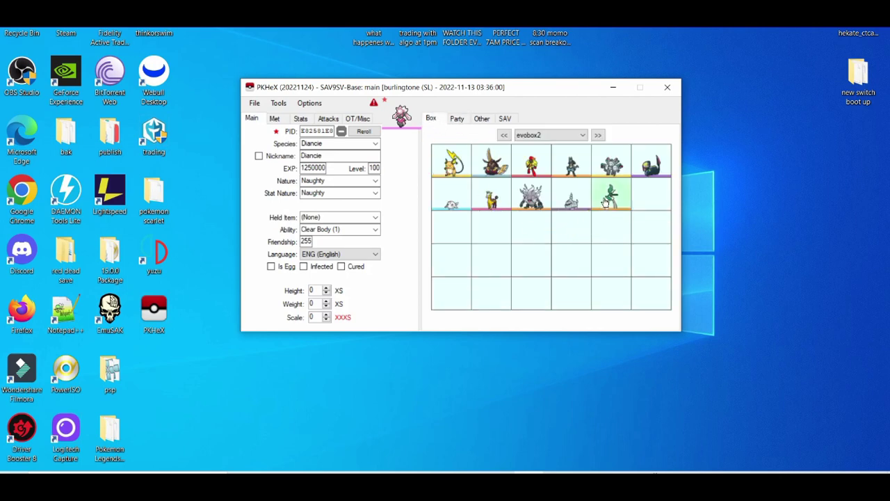
click(463, 122)
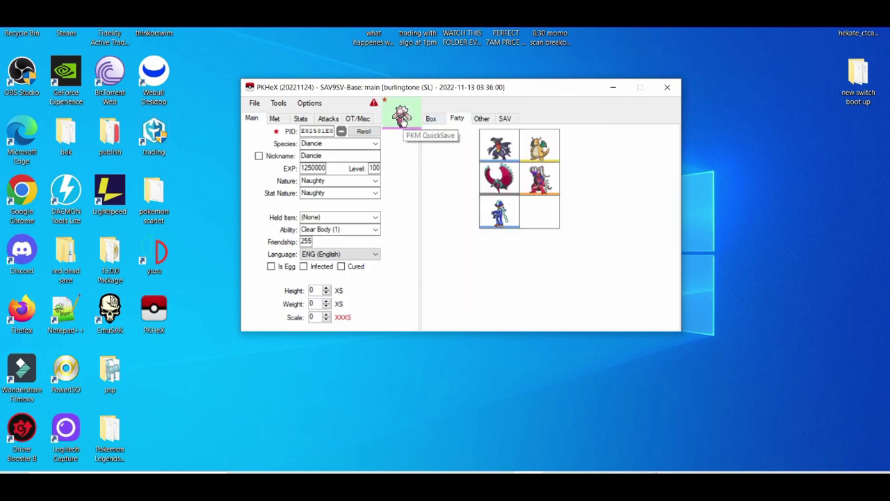
drag(402, 117, 539, 215)
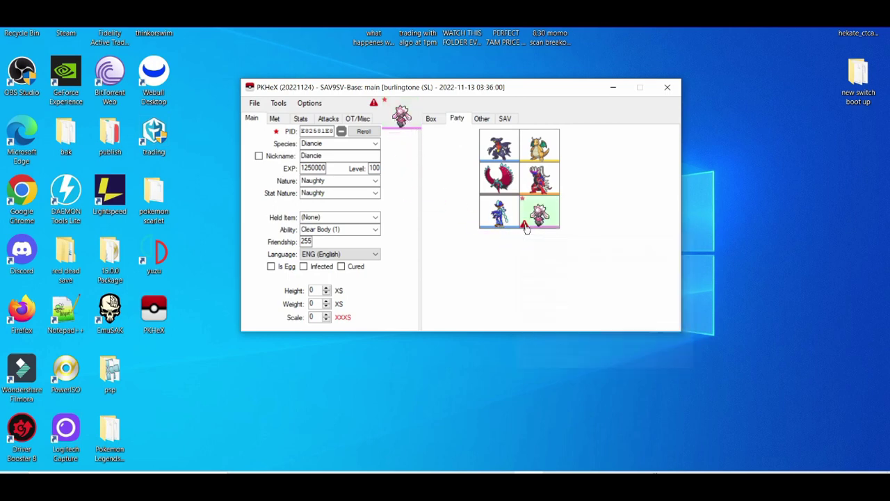
Step: Export the save over the existing main file in yuzu's save folder and close PKHeX
click(255, 104)
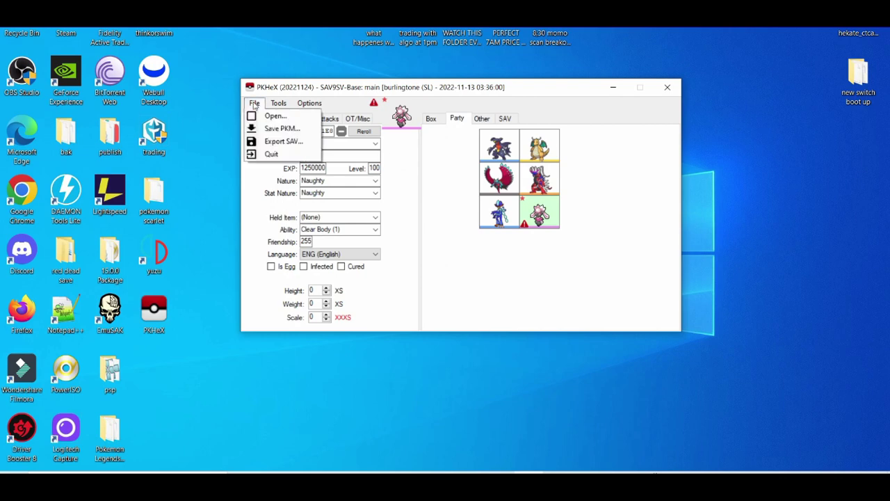
click(276, 144)
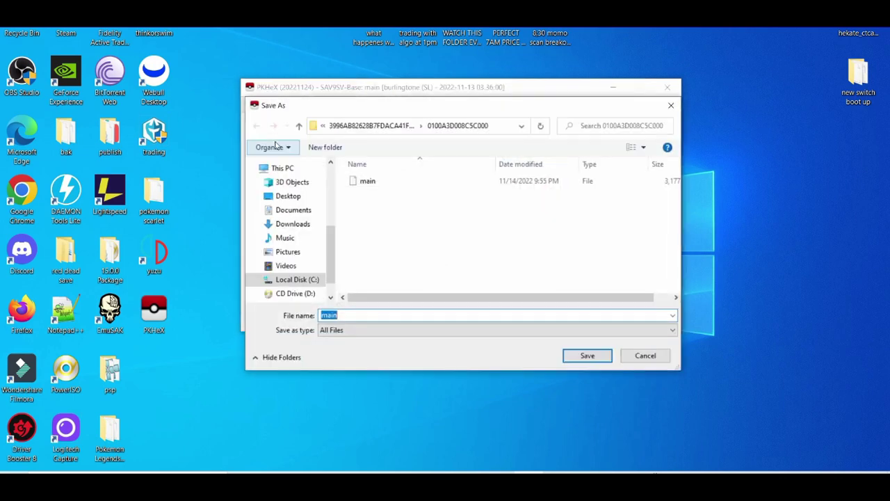
click(576, 357)
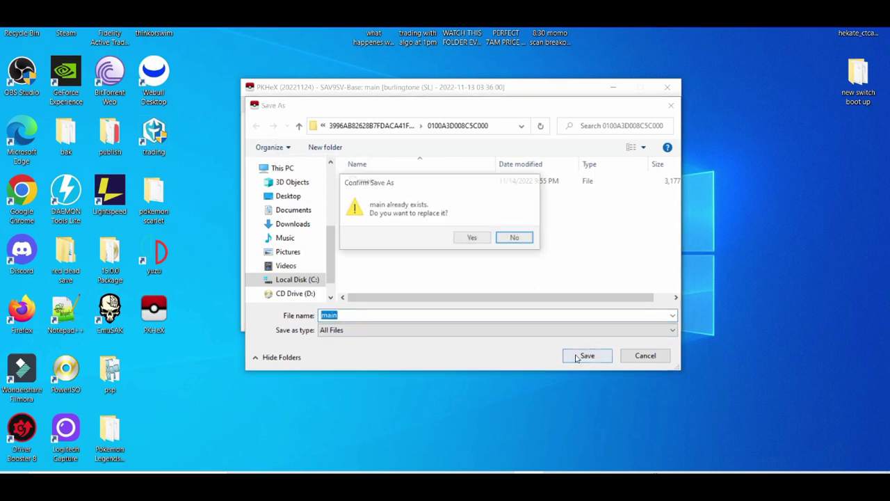
click(476, 239)
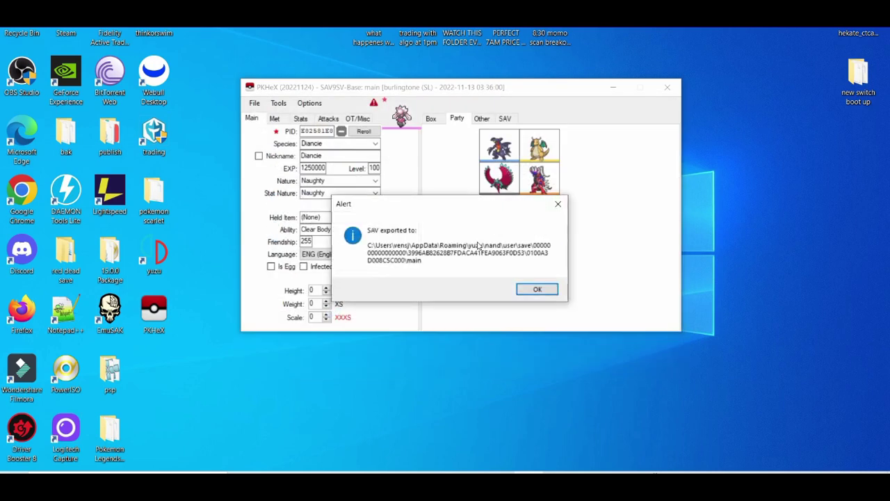
click(544, 289)
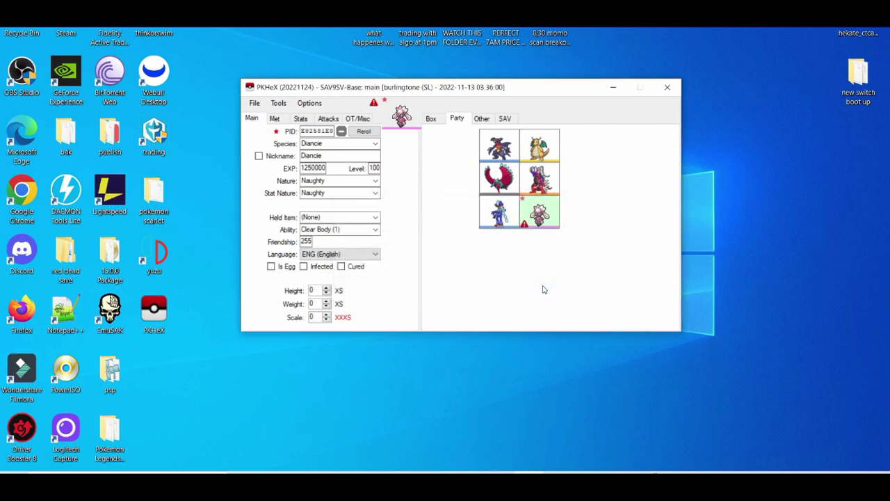
click(668, 87)
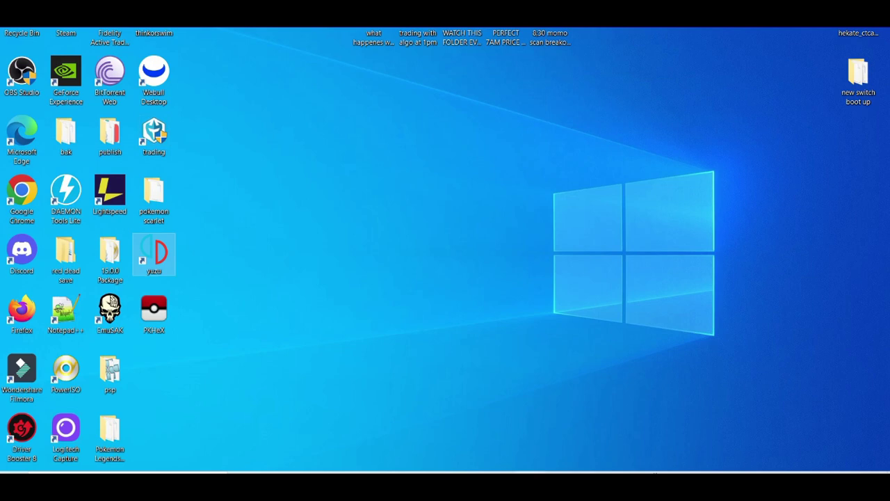
click(528, 473)
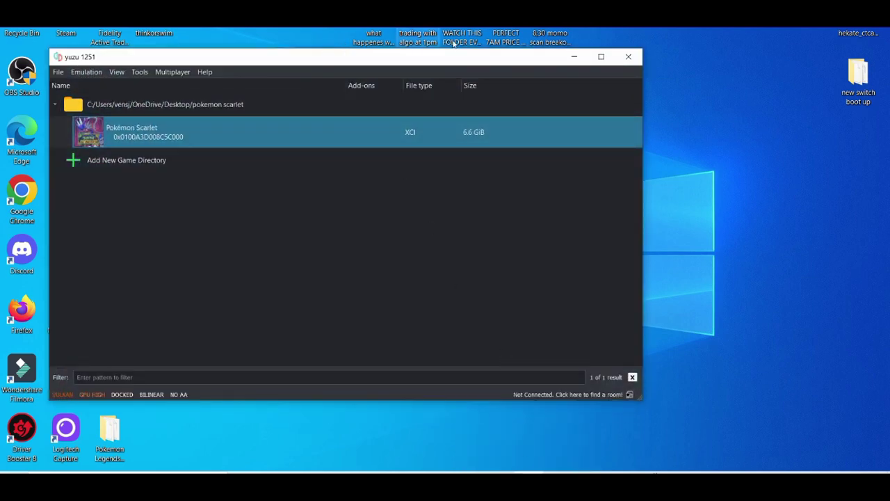
click(573, 58)
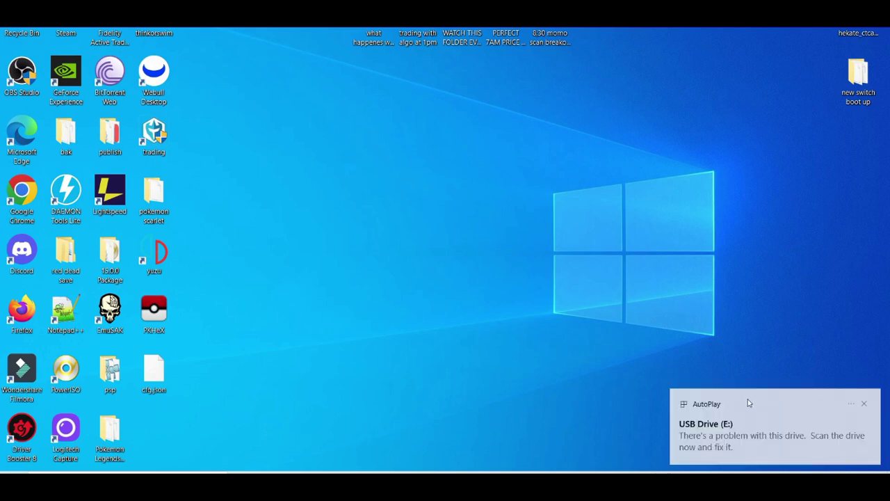
Step: Dismiss the scan prompt for USB Drive (E:) and open the JKSV backup folder "bg main save" inside Pokemon Scarlet
click(757, 436)
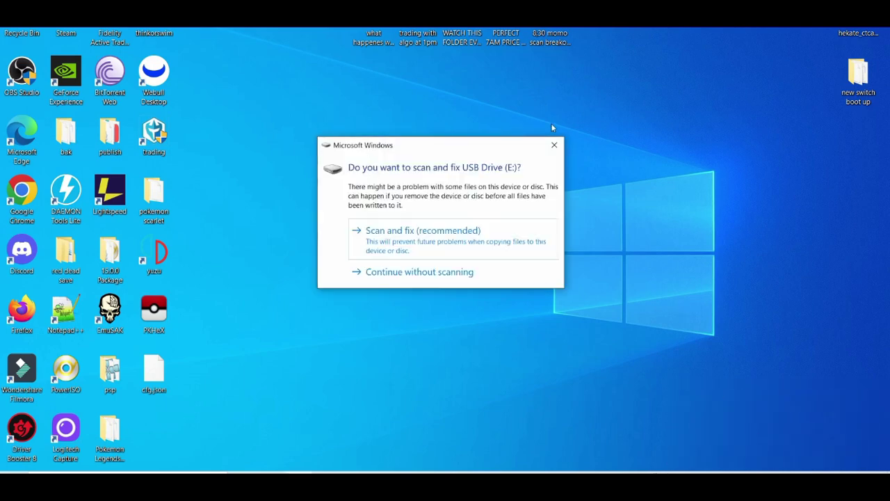
click(555, 144)
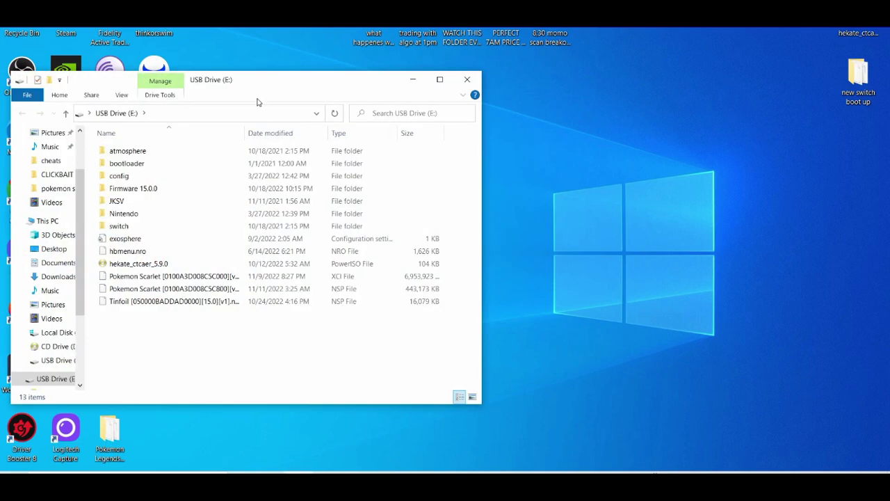
drag(244, 87, 598, 65)
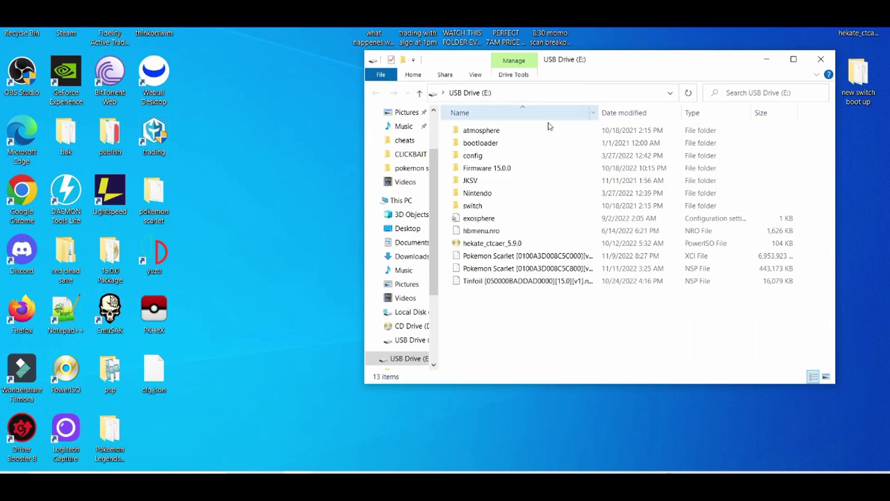
double_click(489, 181)
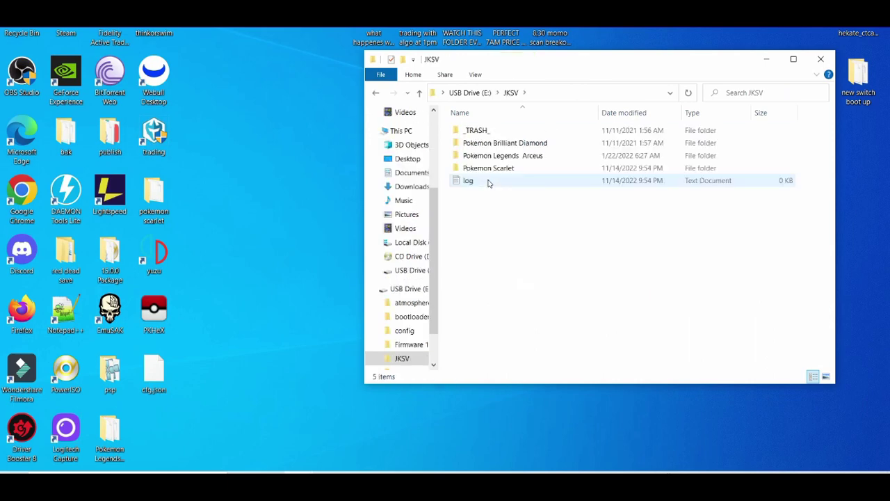
double_click(503, 167)
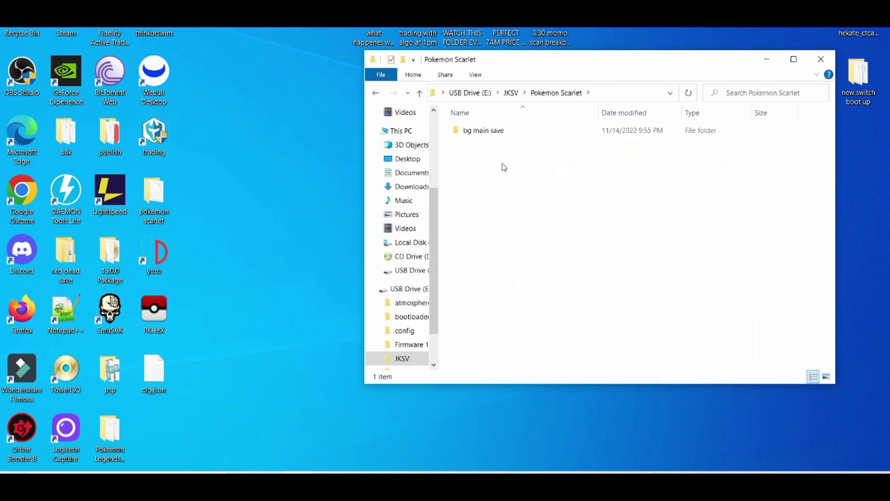
double_click(503, 131)
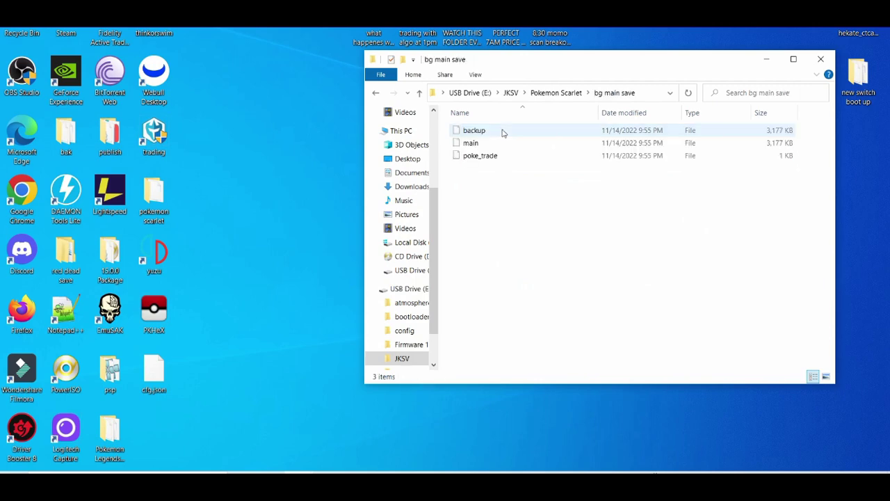
Step: Launch PKHeX and load the main save file from the USB drive's "bg main save" folder
double_click(153, 315)
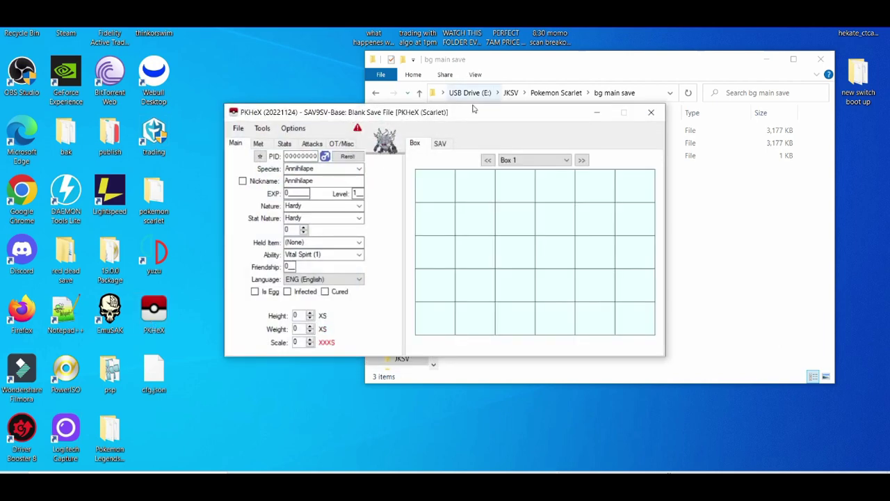
drag(471, 113, 221, 40)
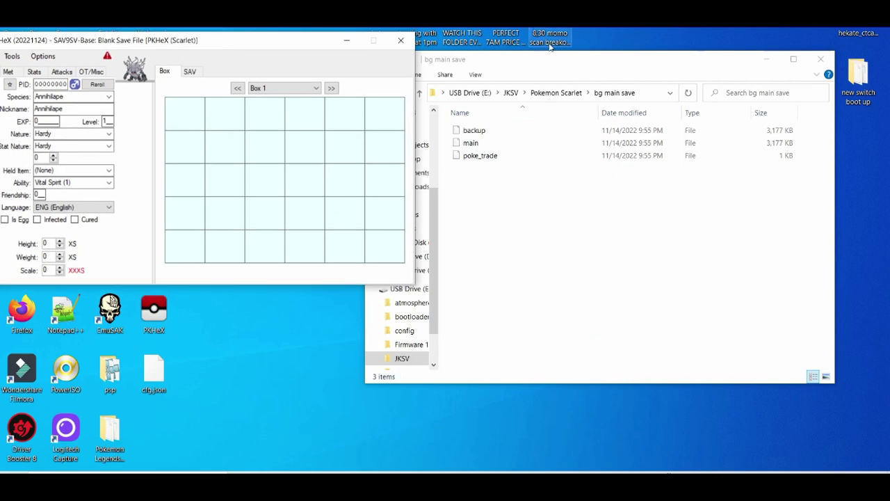
click(574, 65)
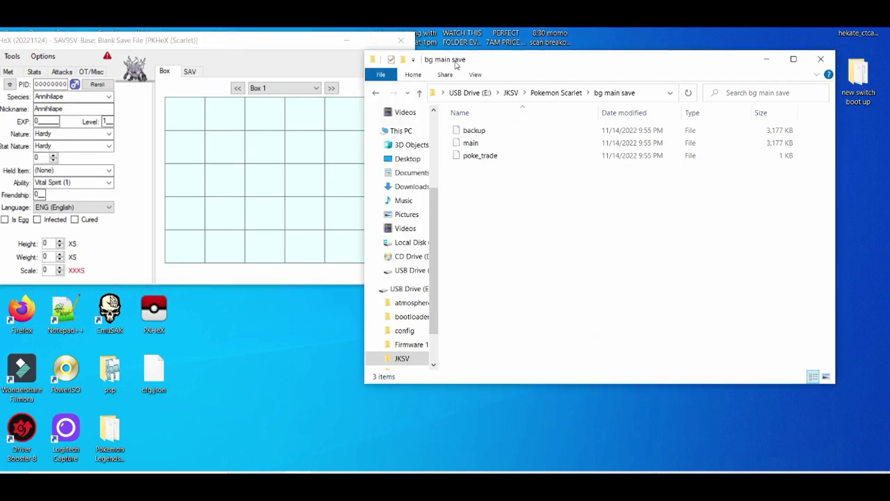
drag(489, 144, 236, 162)
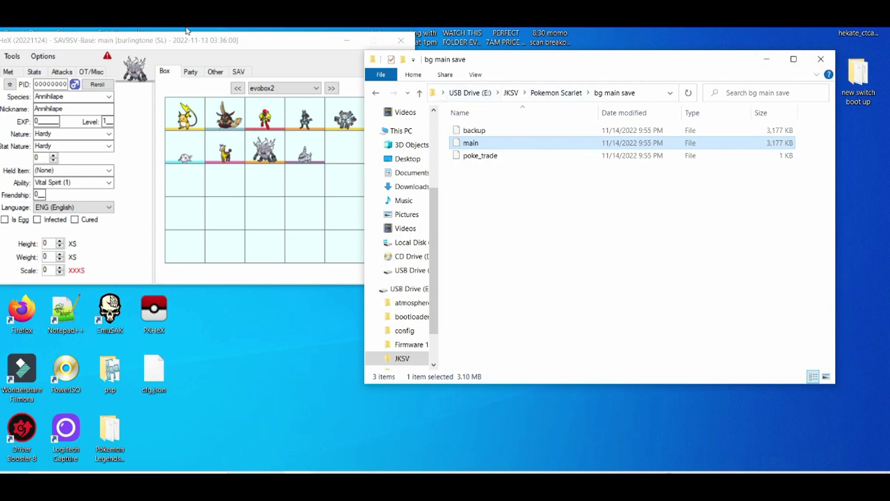
drag(187, 40, 399, 45)
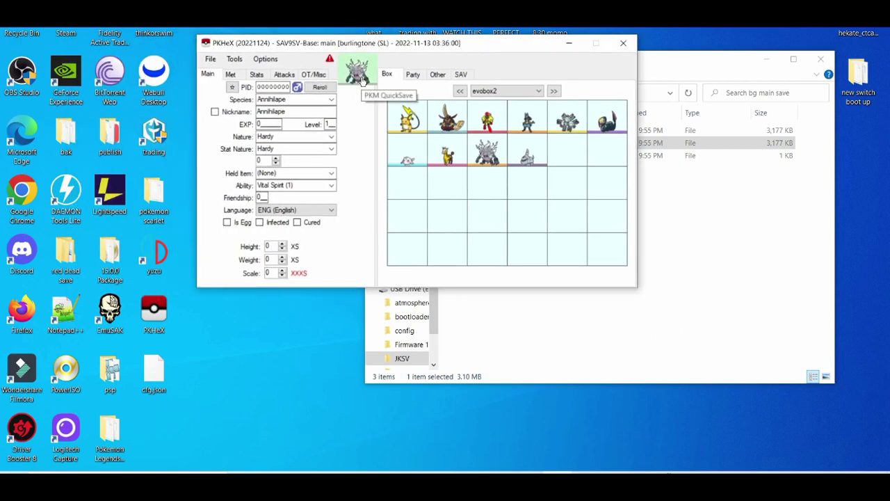
Step: Set the edited Pokémon's species to Magearna, make it shiny and raise its level to 100
click(300, 102)
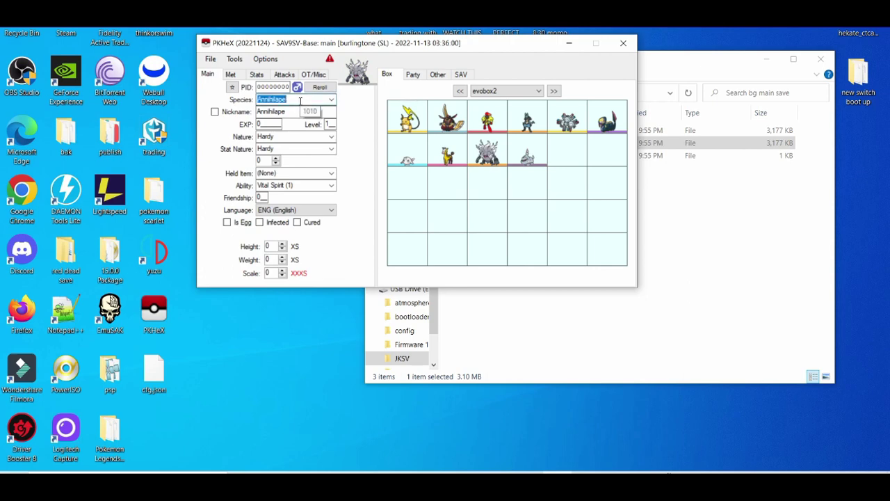
key(BackSpace)
text(ma)
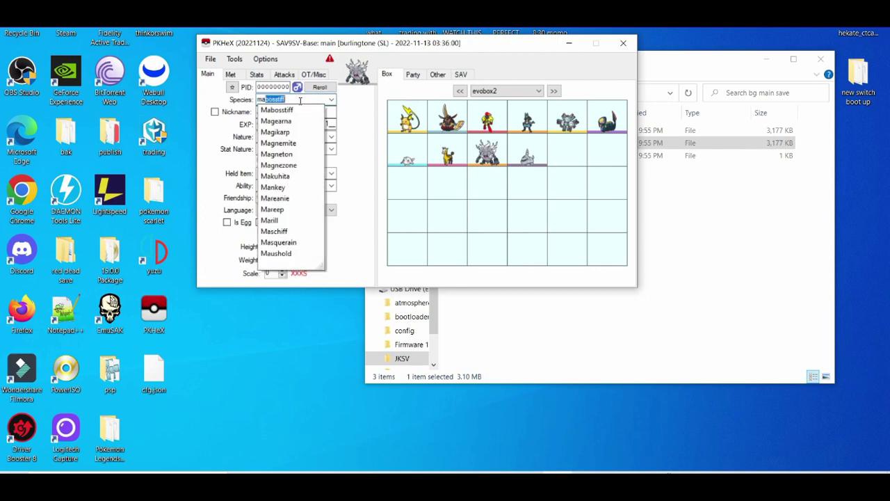
text(g)
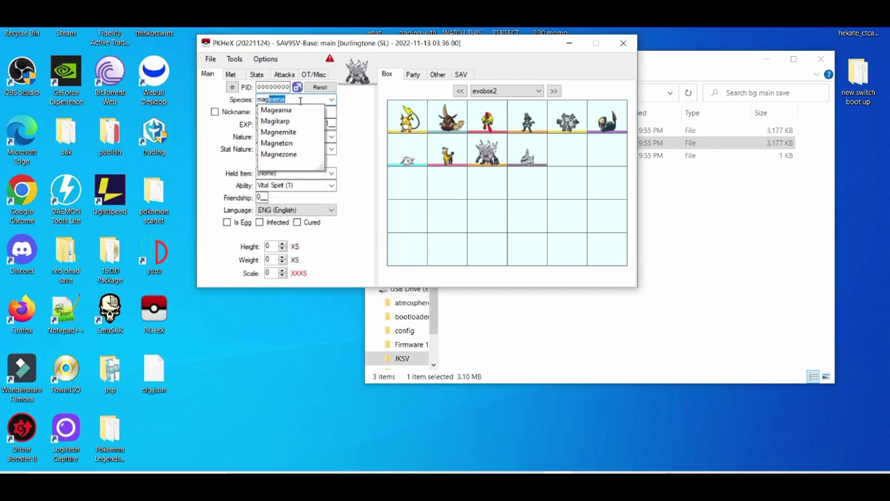
text(e)
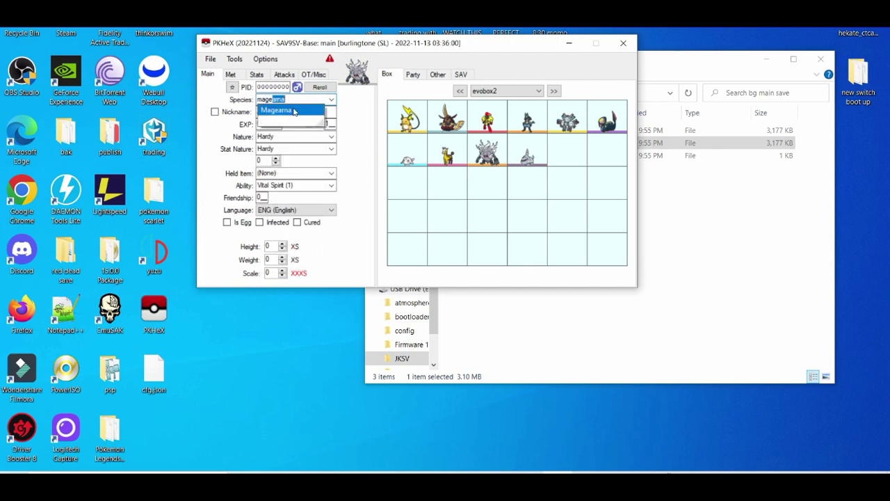
click(294, 111)
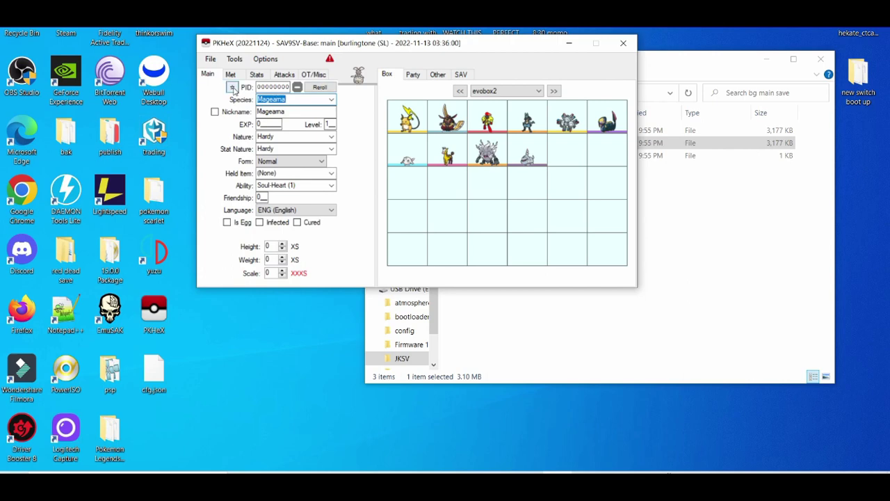
click(234, 88)
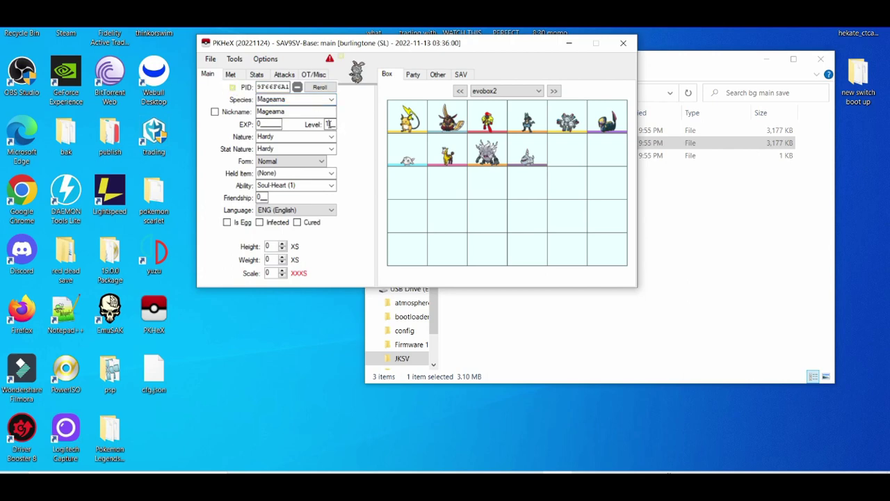
text(00)
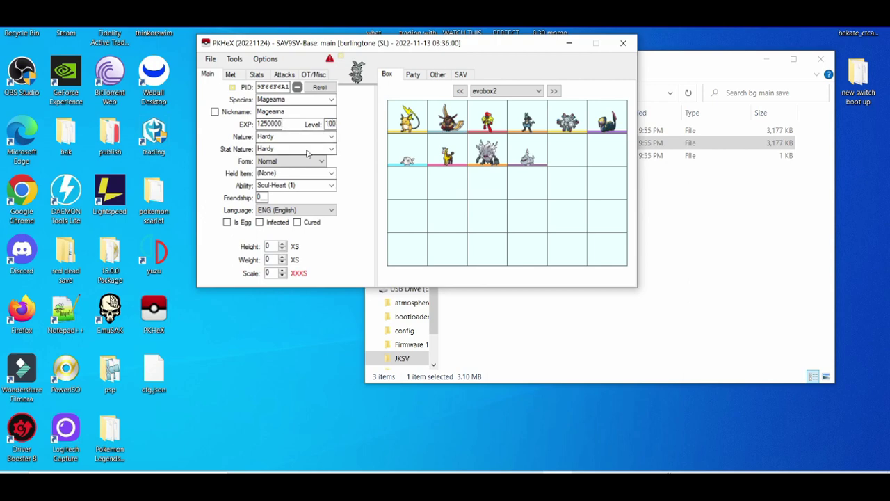
Step: Set the Magearna's nature and stat nature to Bashful and its form to Original
click(320, 137)
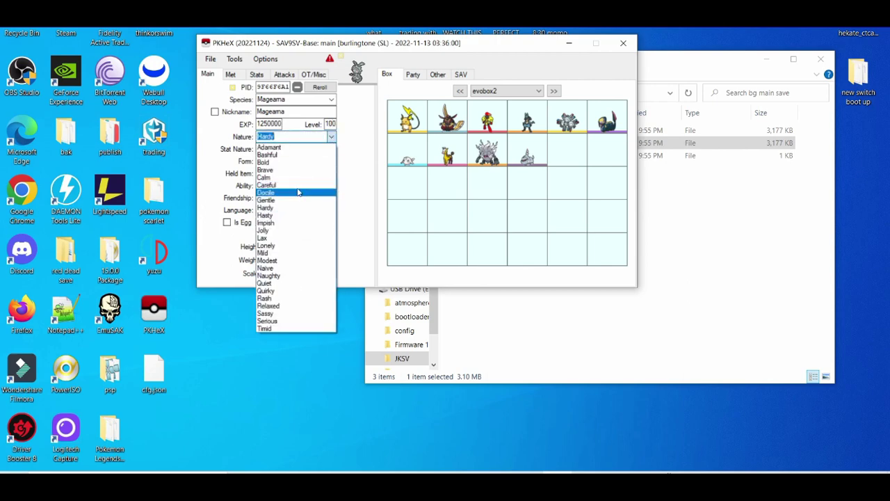
click(298, 155)
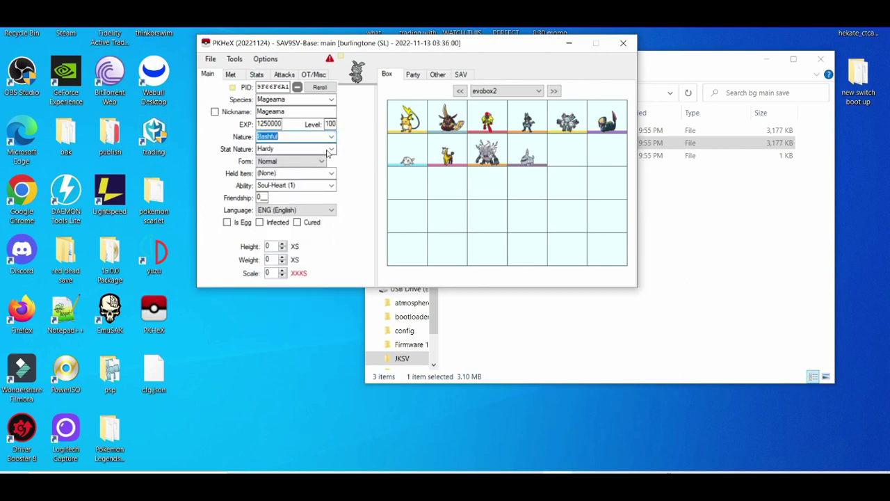
click(331, 150)
click(300, 167)
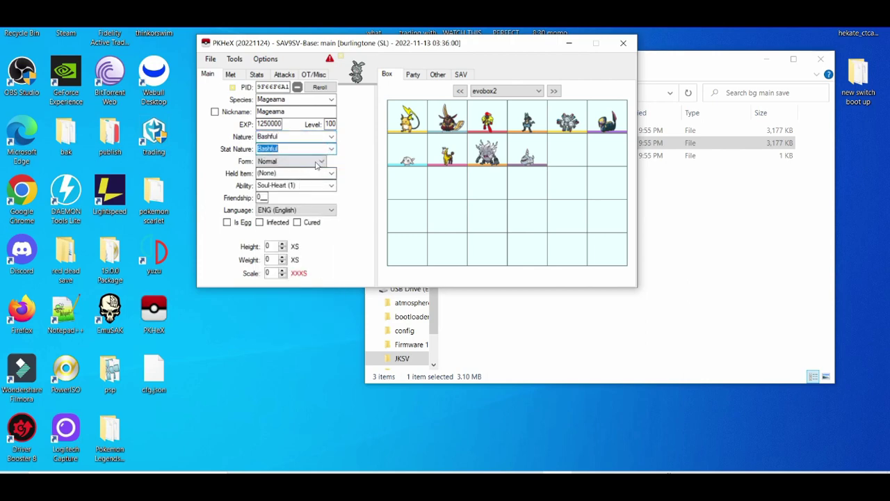
click(318, 163)
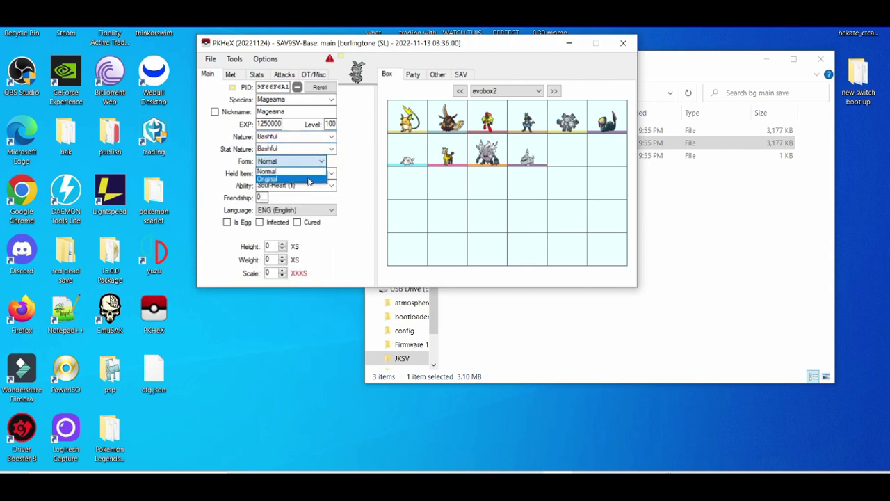
click(309, 179)
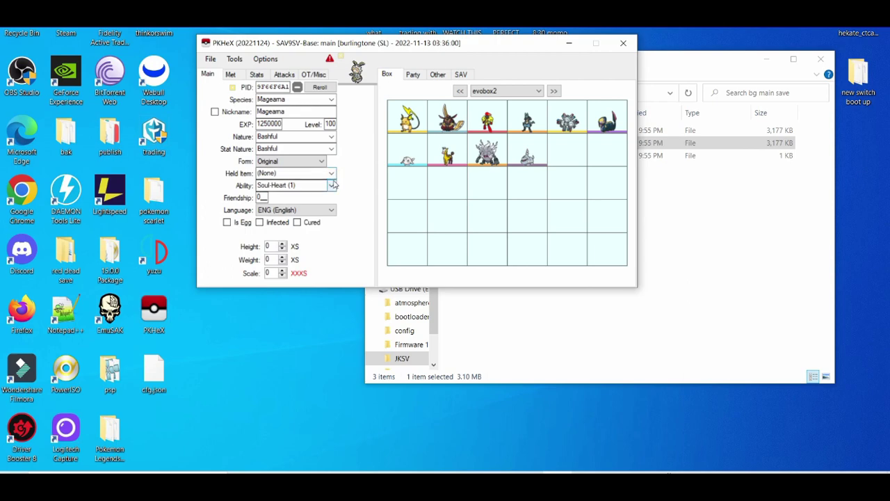
Step: Set the Magearna's friendship to 255
double_click(261, 198)
key(BackSpace)
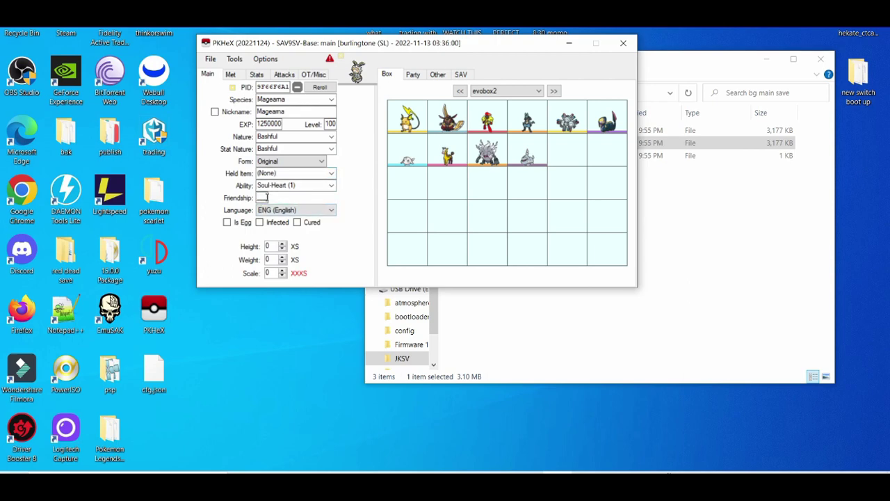
text(255)
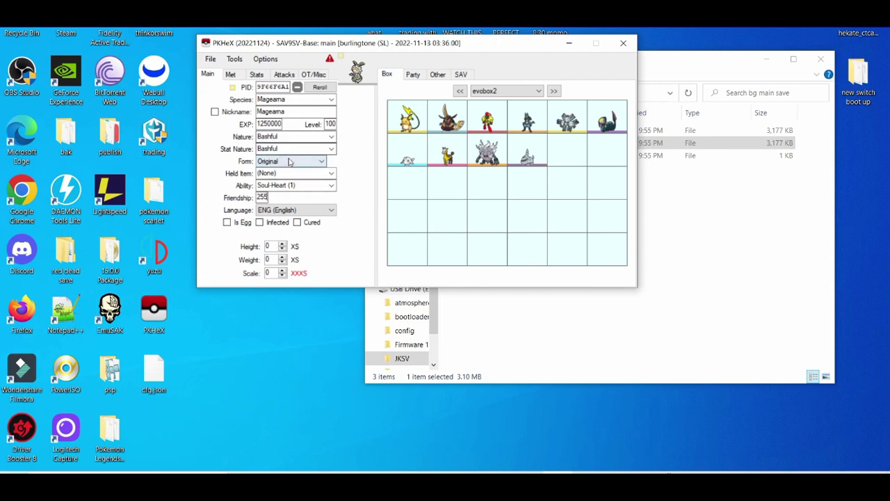
Step: Set the Magearna's ball to Ultra Ball (LA)
click(233, 74)
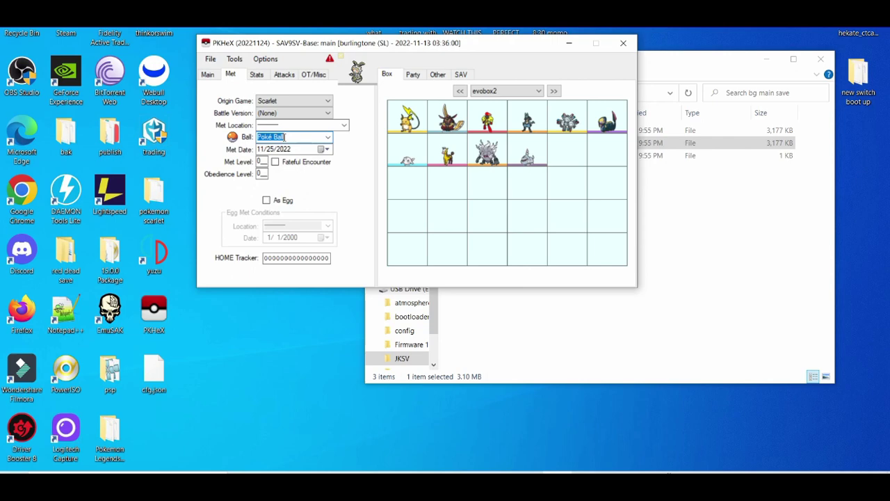
click(327, 138)
drag(330, 186, 328, 222)
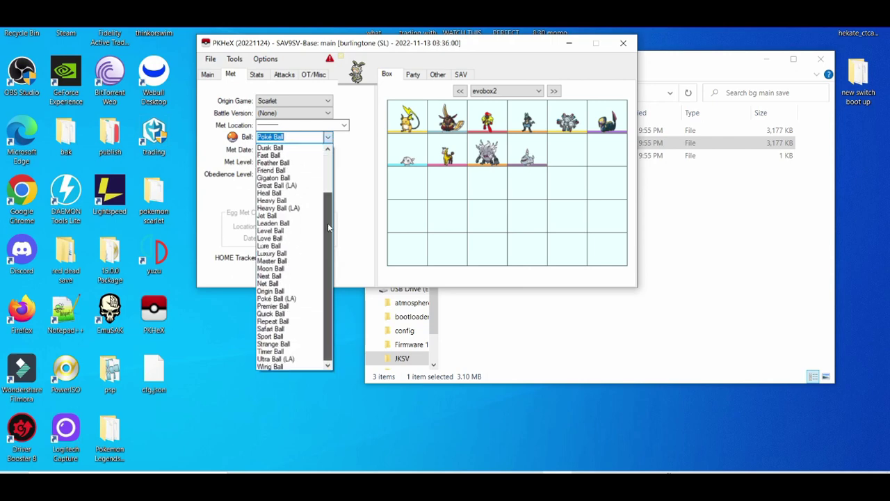
click(303, 359)
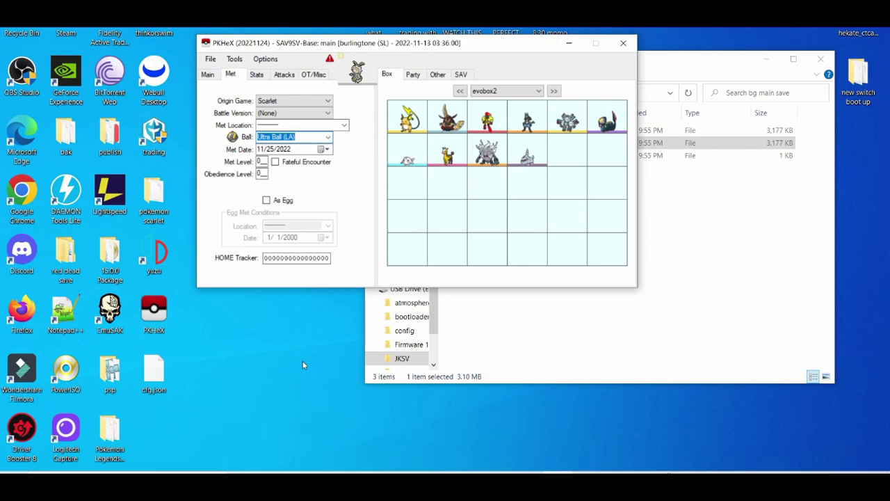
Step: Change the Magearna's ball to the regular Ultra Ball and leave the battle version at (None)
click(328, 137)
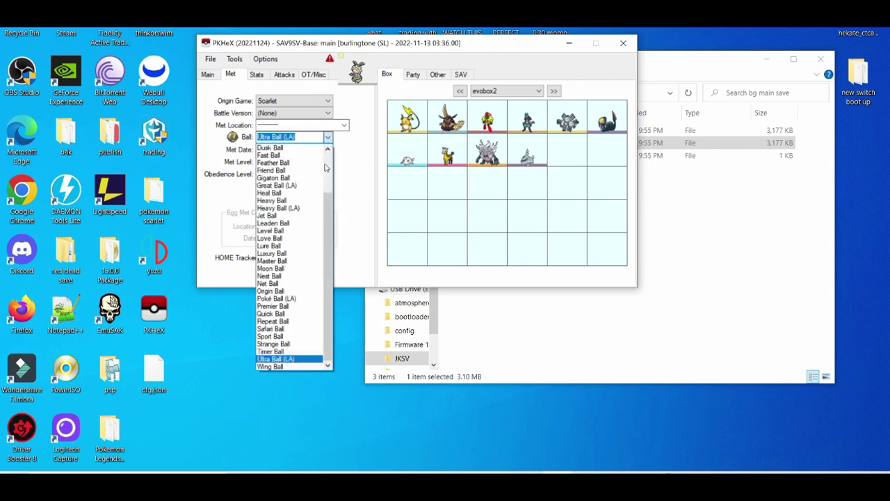
drag(326, 226, 327, 184)
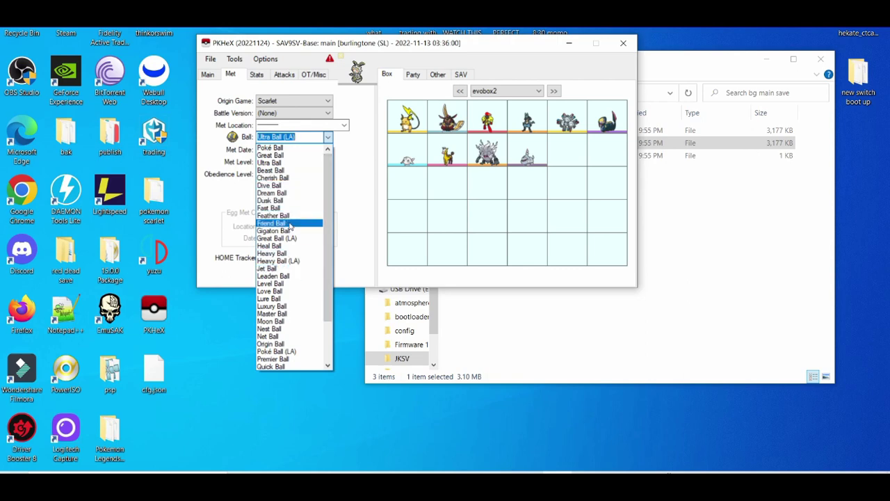
click(287, 163)
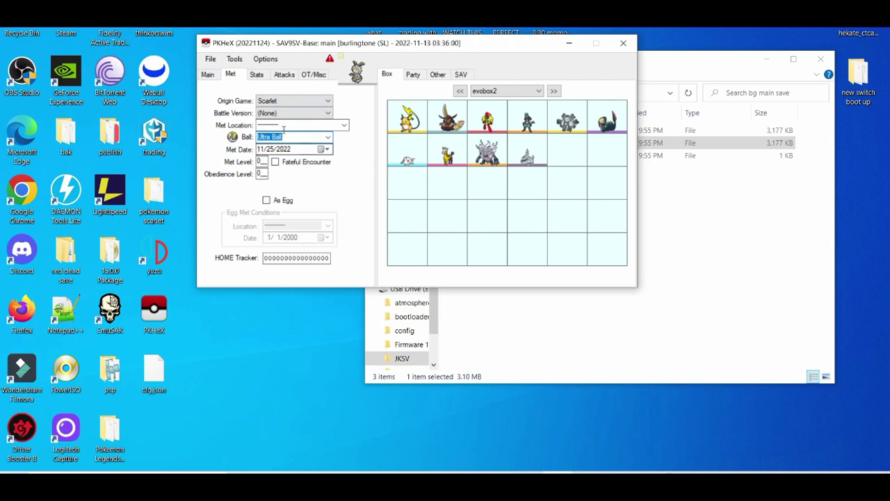
click(308, 113)
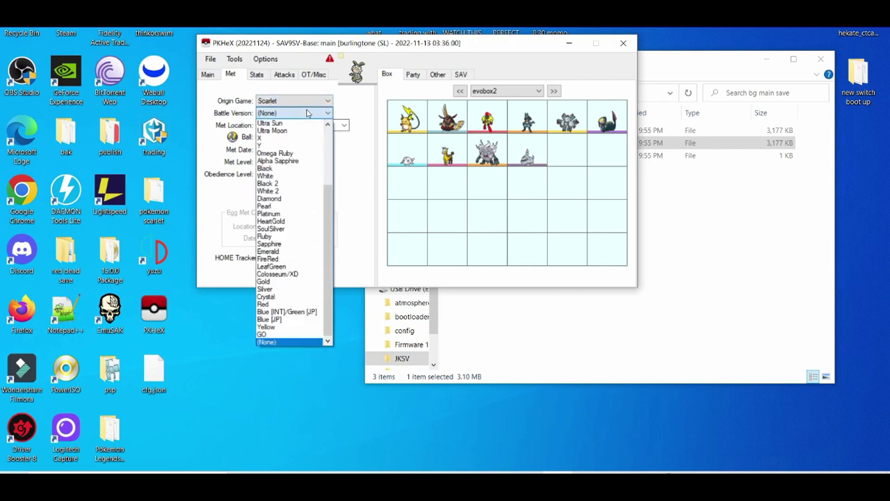
click(309, 113)
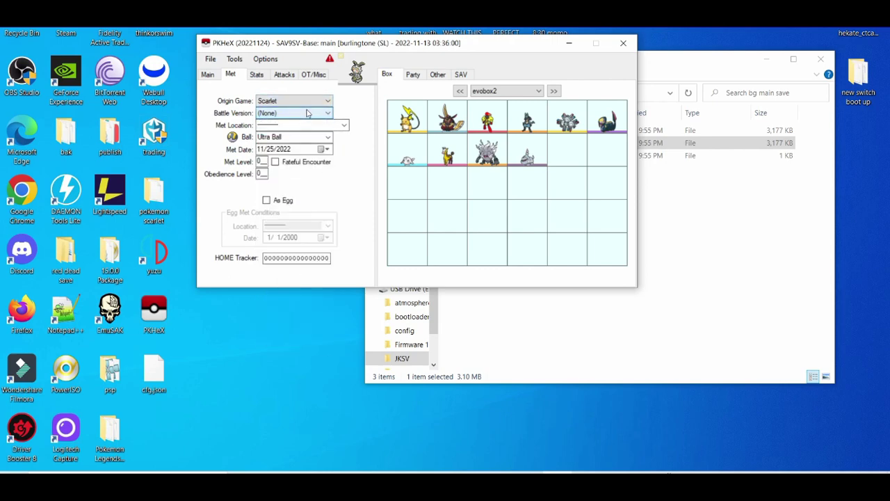
Step: Randomize the Magearna's IVs twice and its EVs once
click(262, 76)
click(259, 235)
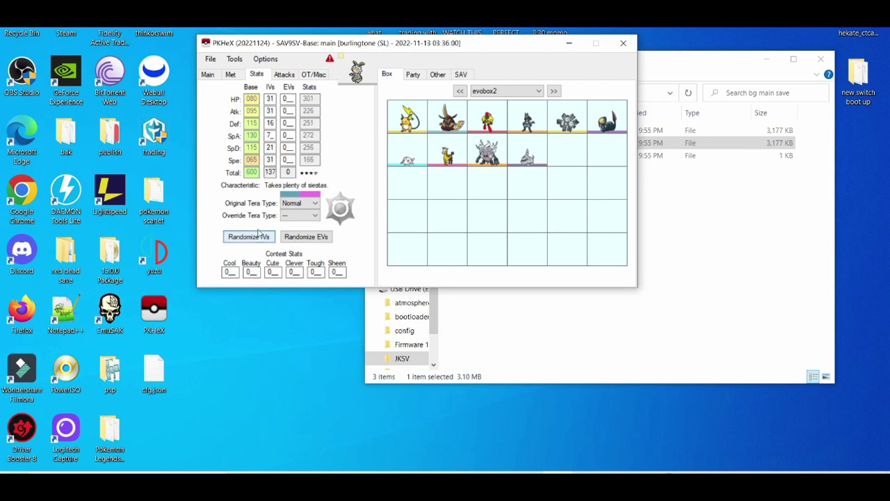
click(259, 235)
click(307, 237)
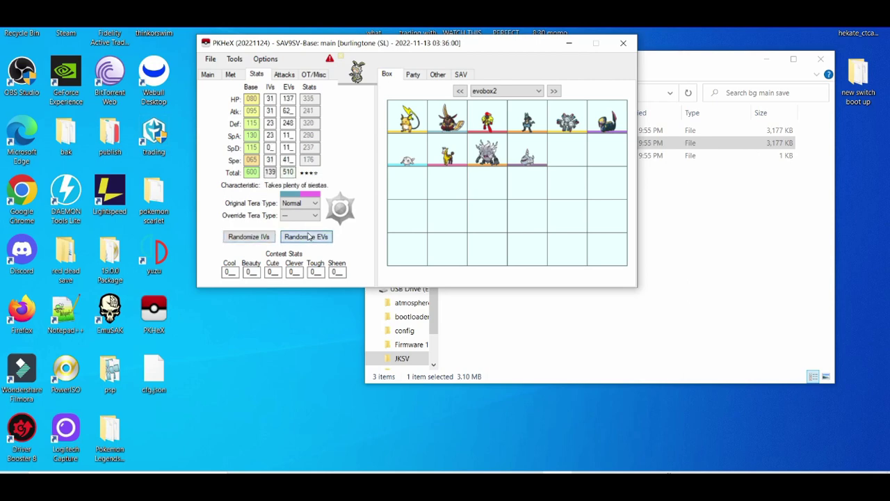
Step: Randomize the Magearna's EVs again and set its original Tera type to Dragon
click(306, 236)
click(316, 203)
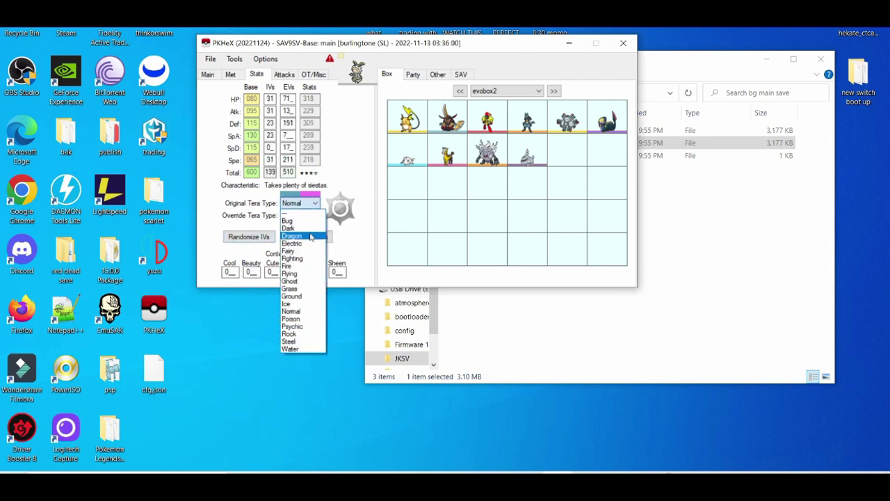
click(311, 237)
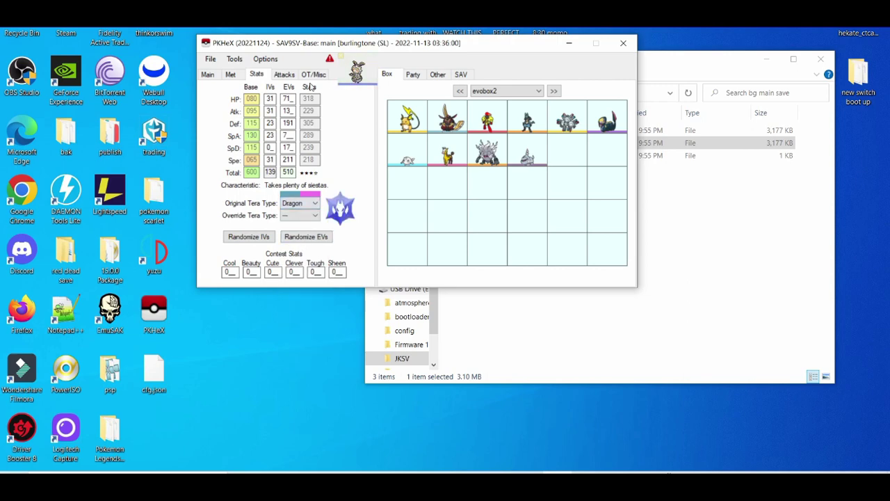
Step: Apply suggested current moves to the Magearna repeatedly until the set is Psyshock, Iron Defense, Gyro Ball and Charge Beam
click(284, 77)
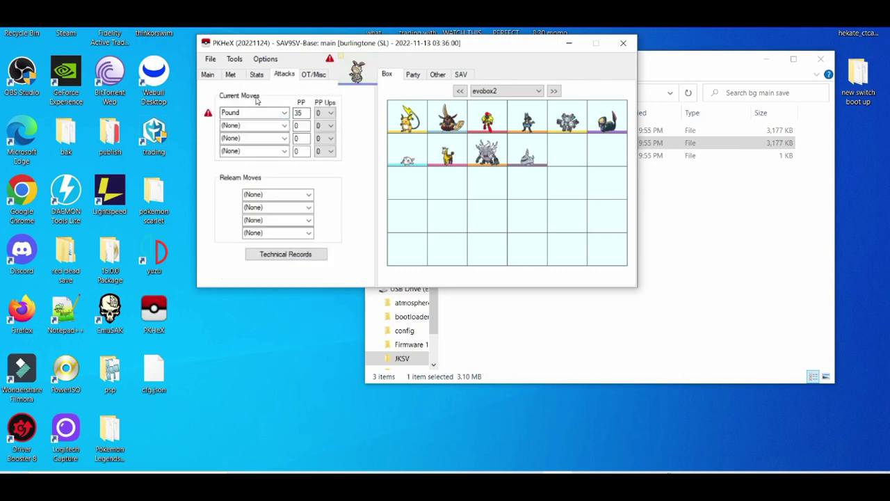
click(256, 99)
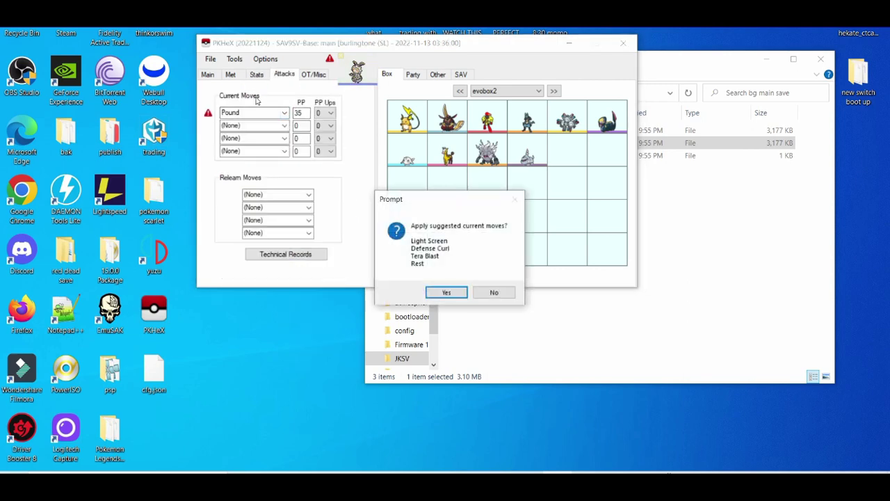
click(448, 297)
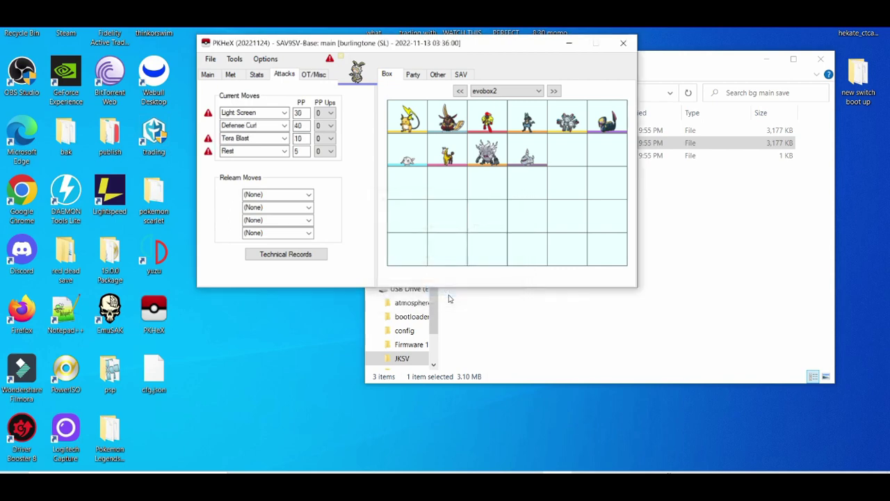
click(244, 96)
click(446, 292)
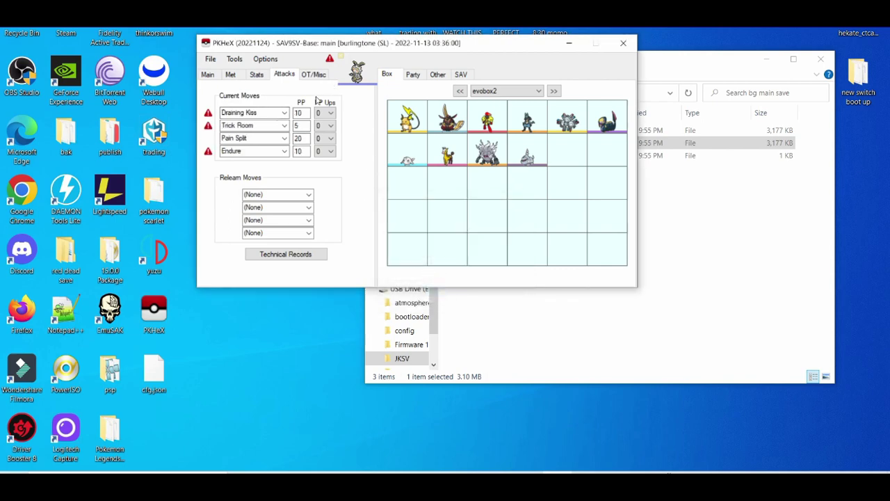
click(258, 101)
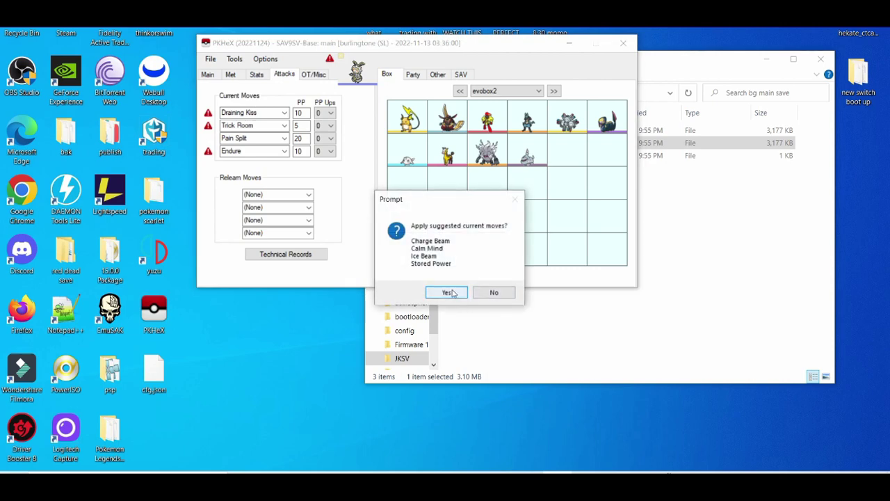
click(450, 293)
click(243, 101)
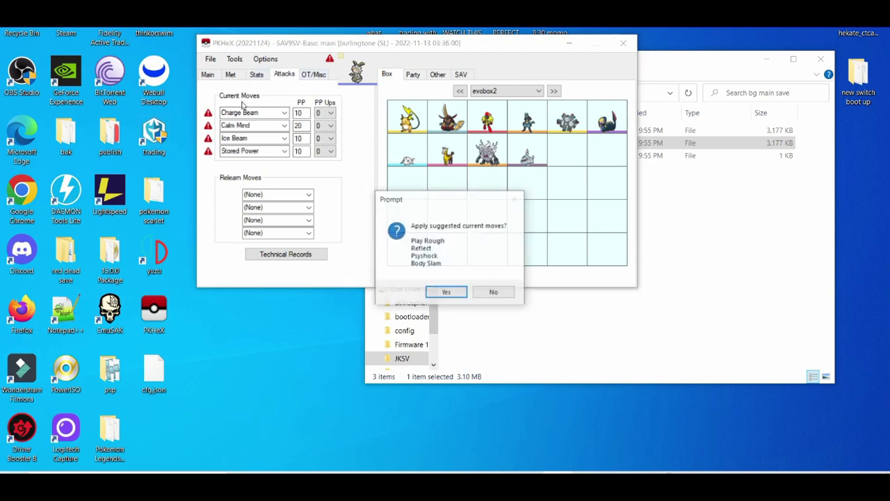
click(450, 292)
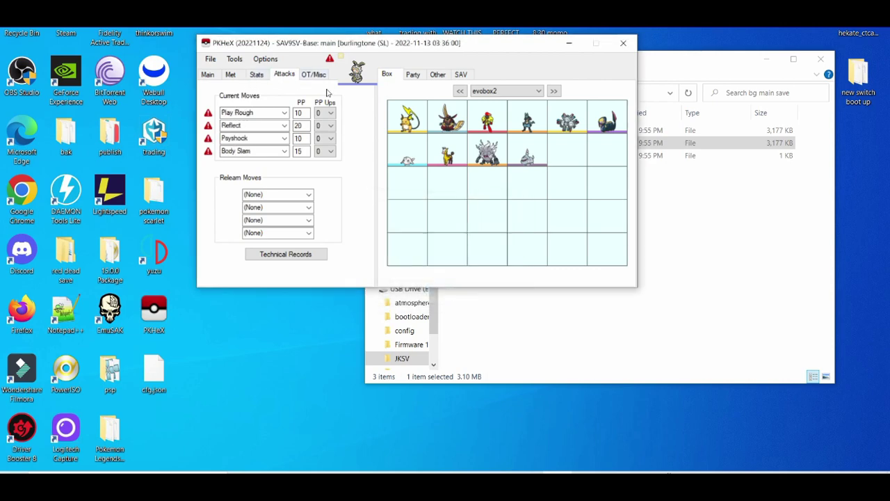
click(251, 100)
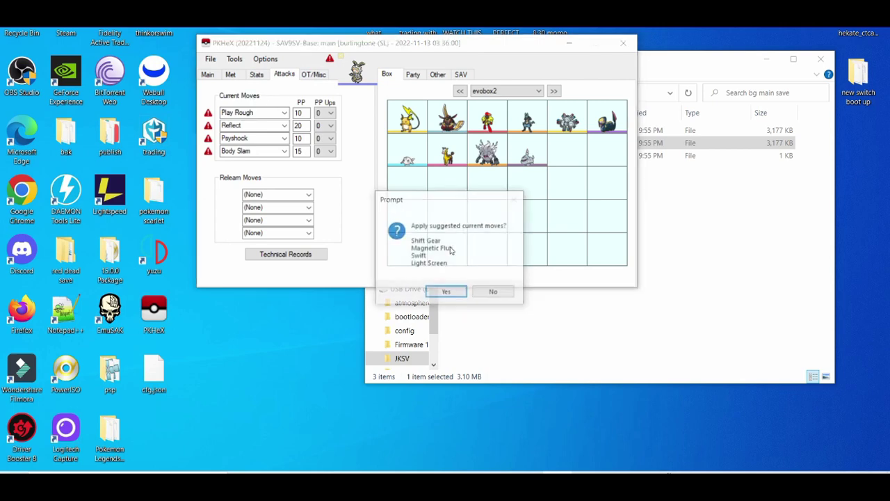
click(449, 292)
click(256, 97)
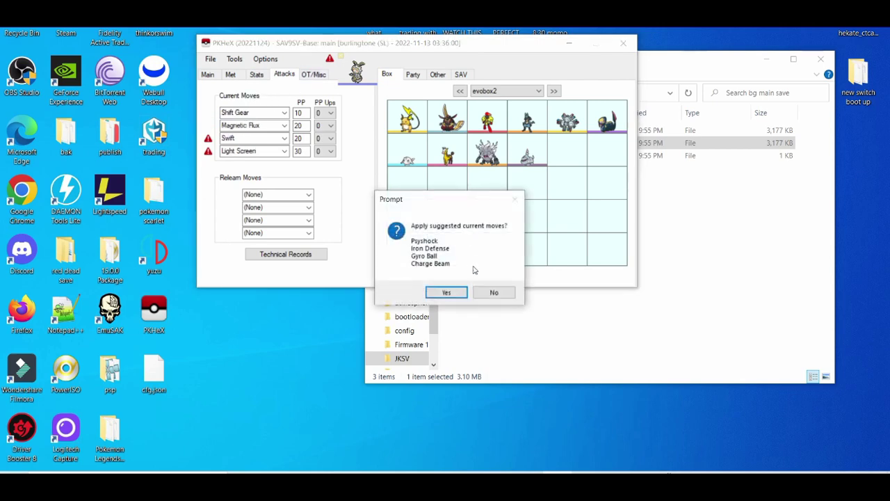
click(457, 292)
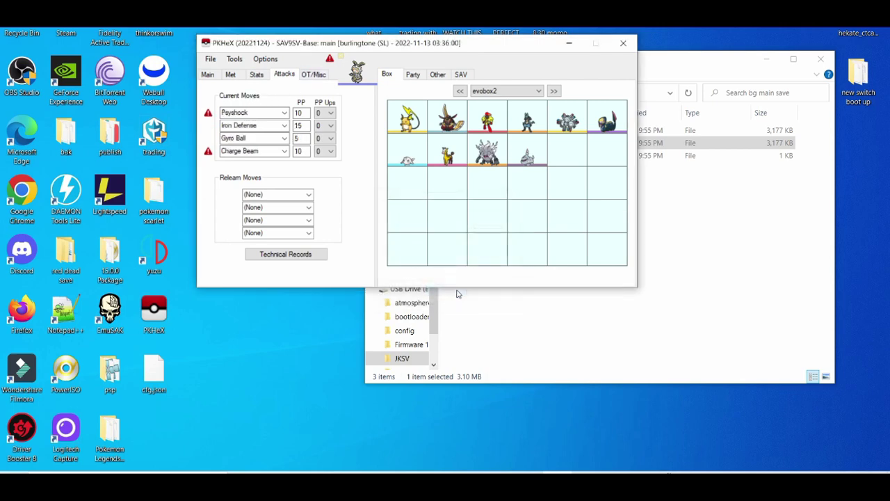
Step: Move the Gallade from the party to the first empty slot of evobox2 and place the Magearna in the party's sixth slot
click(414, 75)
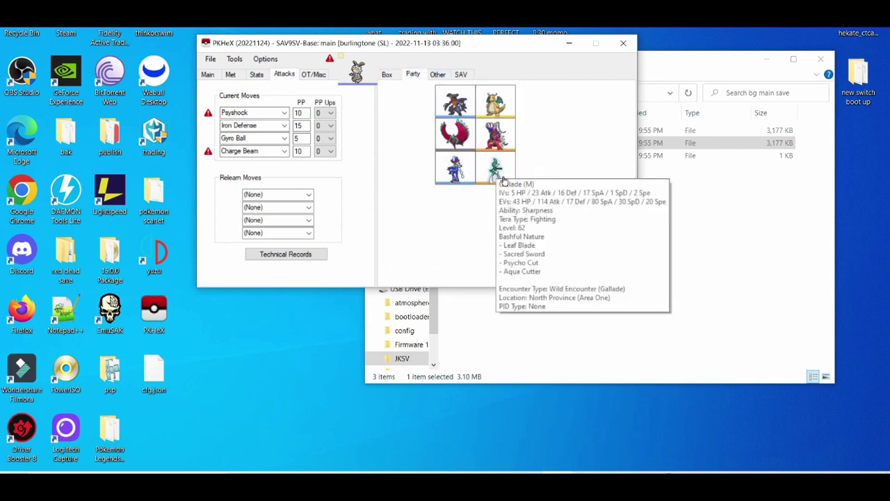
drag(466, 150, 562, 155)
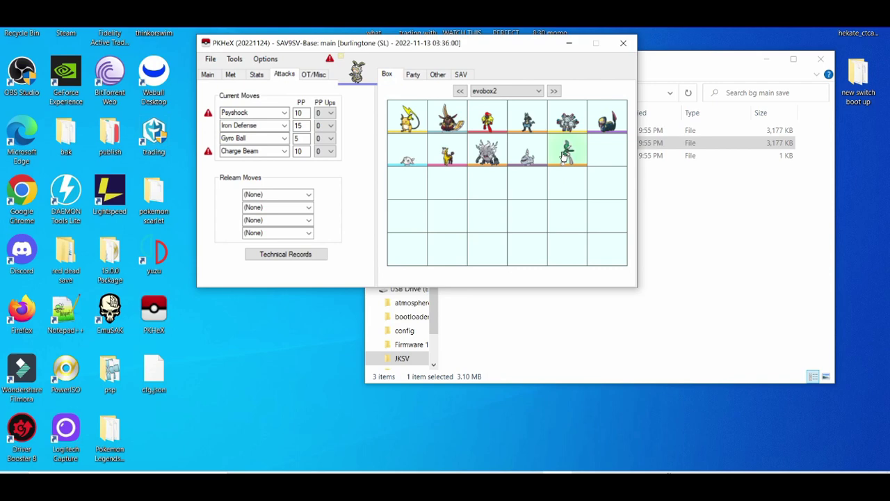
click(413, 75)
drag(357, 74, 496, 167)
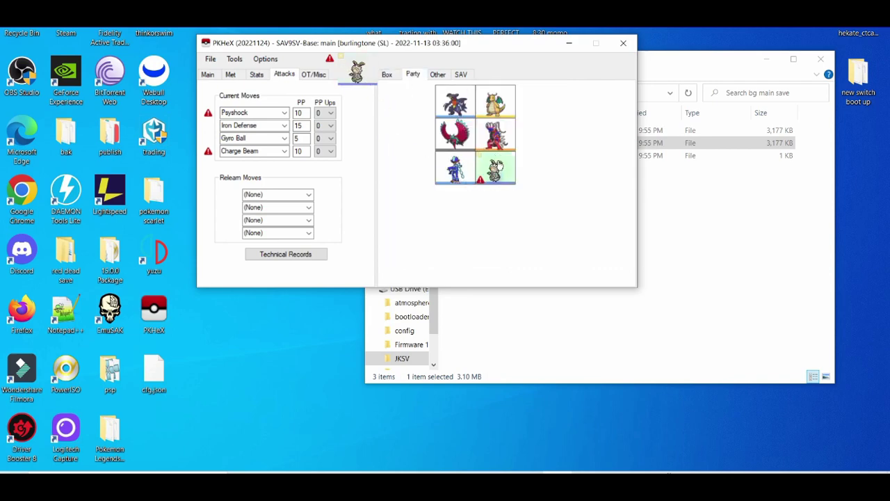
click(210, 59)
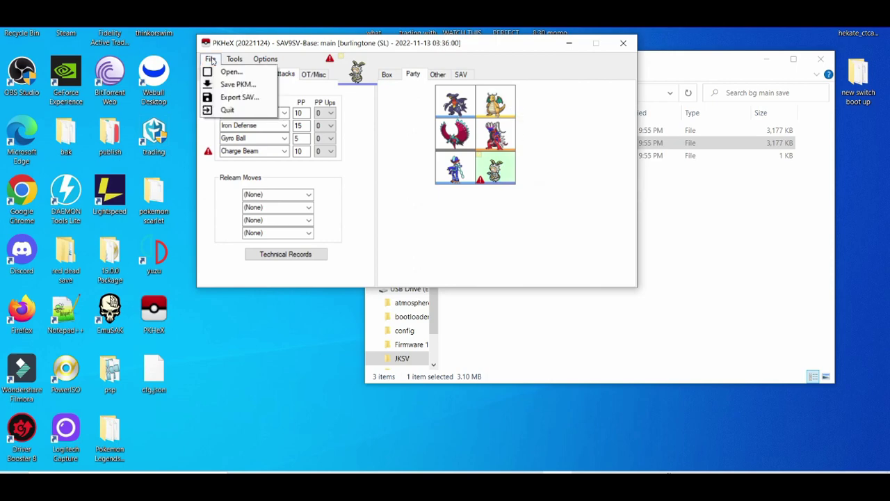
click(230, 98)
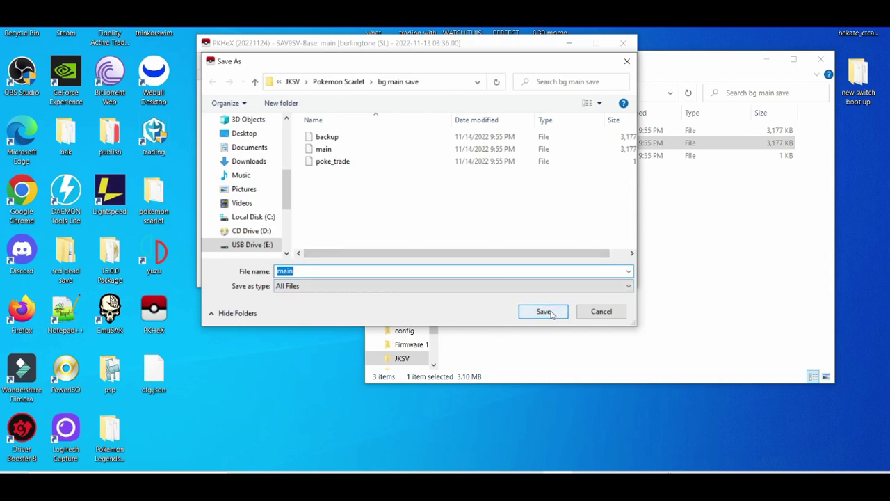
click(603, 312)
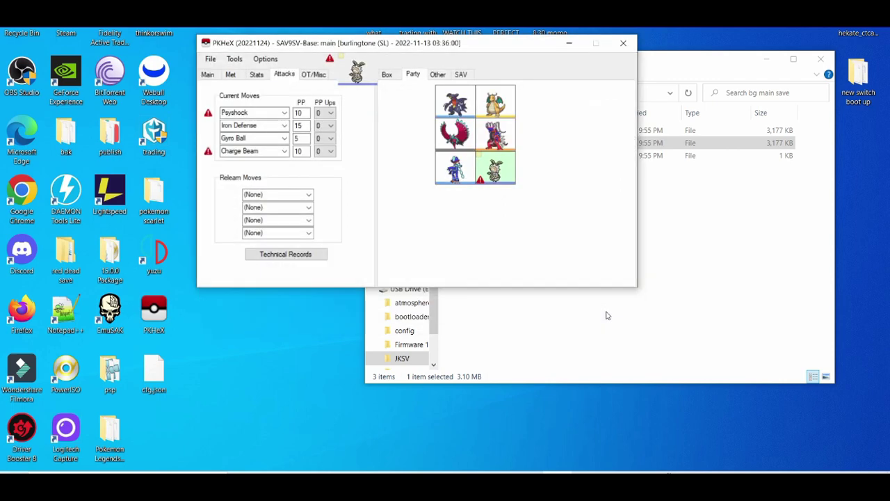
Step: Close the save editor and discard the unsaved changes
click(632, 46)
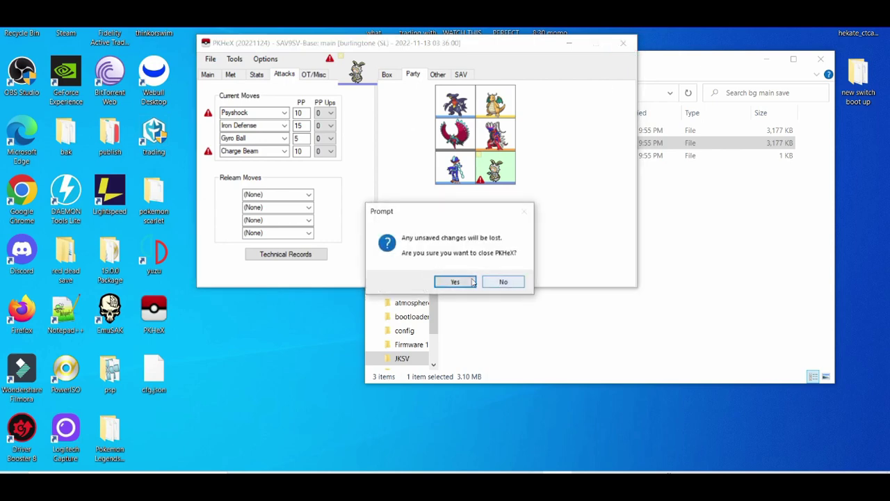
click(472, 282)
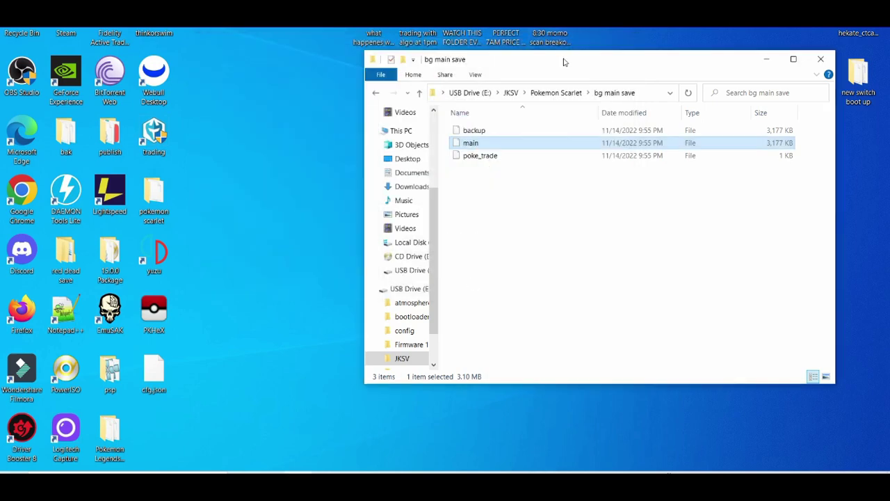